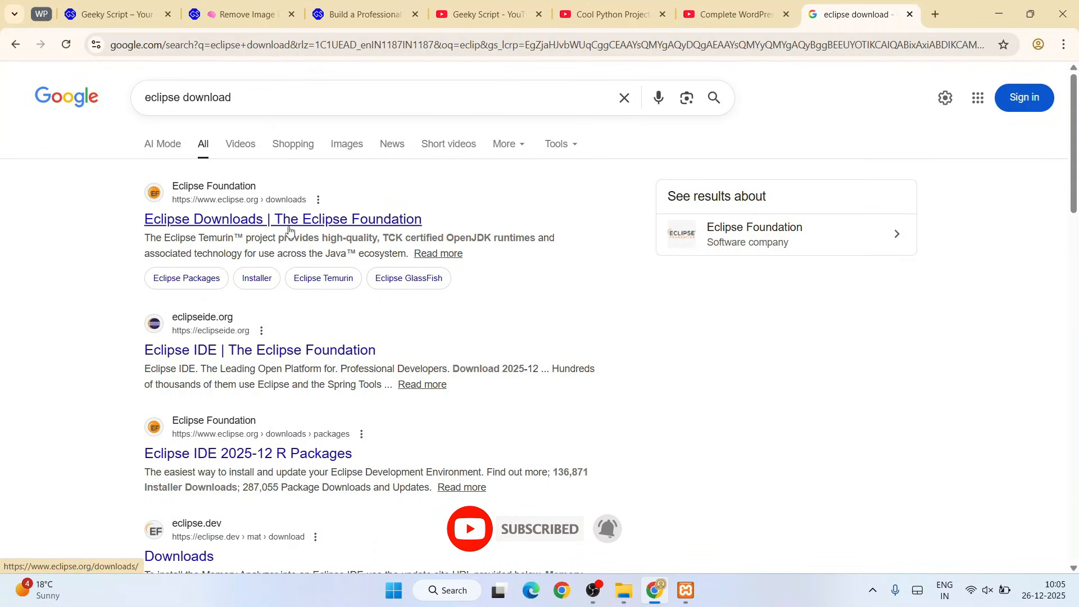
# - Open the Eclipse Foundation's Eclipse Downloads page from the search results
pyautogui.click(289, 230)
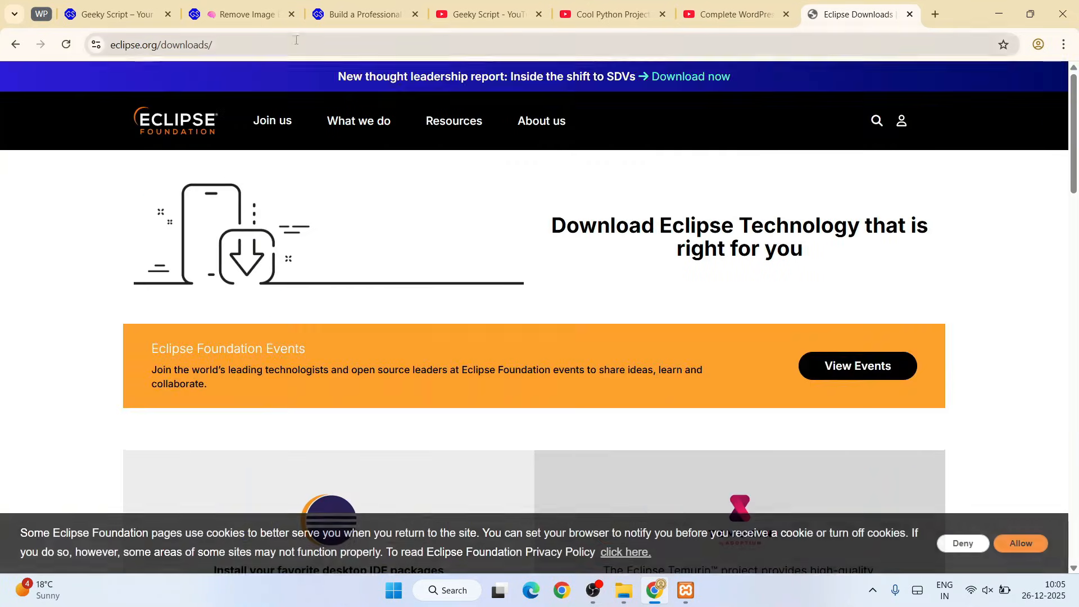
pyautogui.click(290, 40)
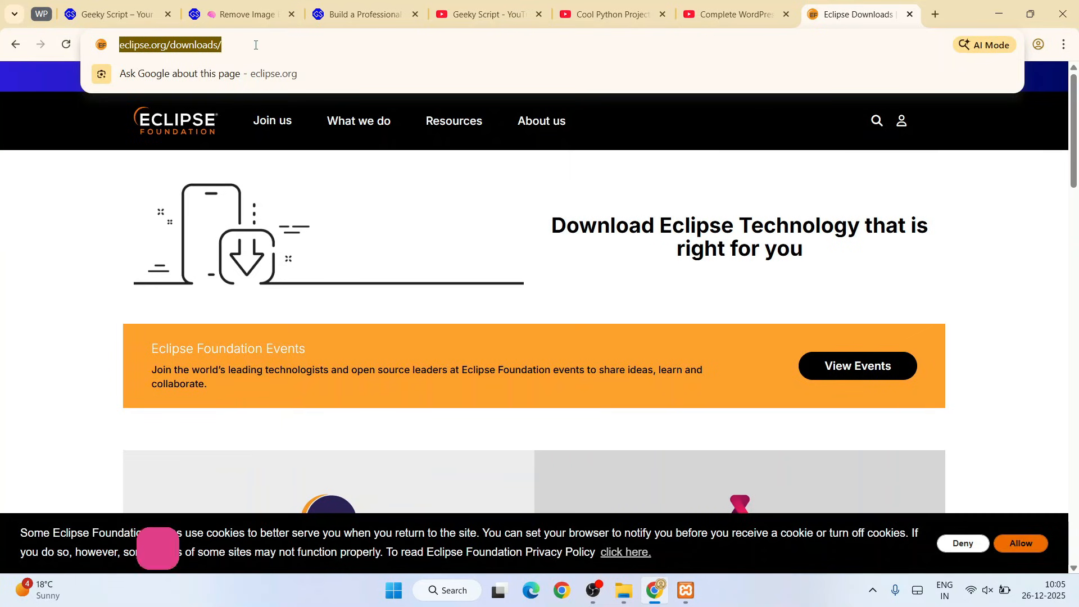
pyautogui.click(347, 209)
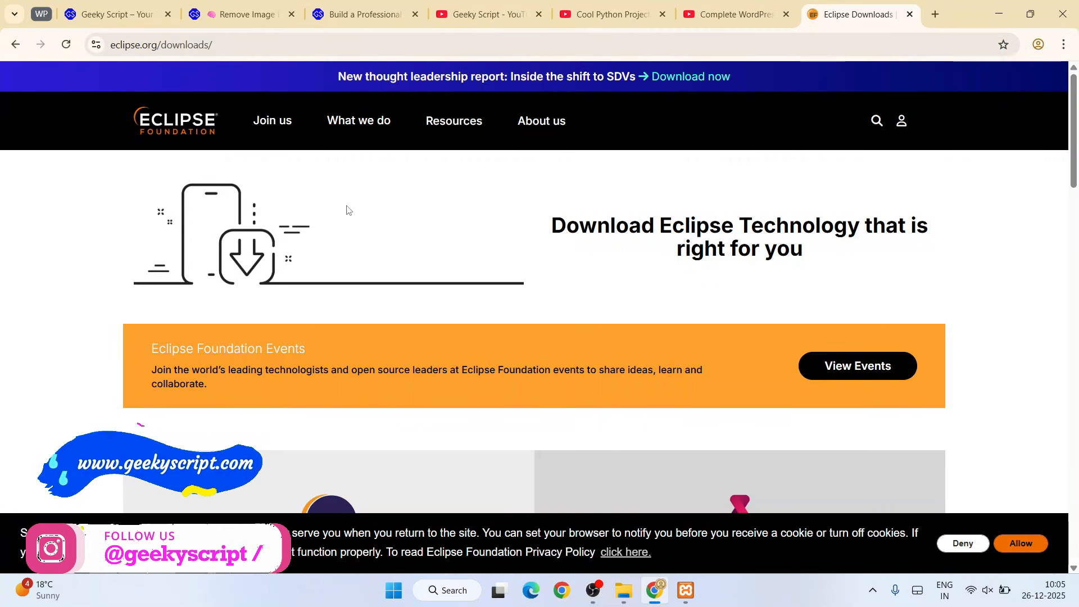
# - Start downloading the x86_64 installer for the desktop IDE packages and cancel the running download of eclipse-inst-jre-win64.exe
pyautogui.scroll(-5, 346, 209)
pyautogui.scroll(-1, 346, 209)
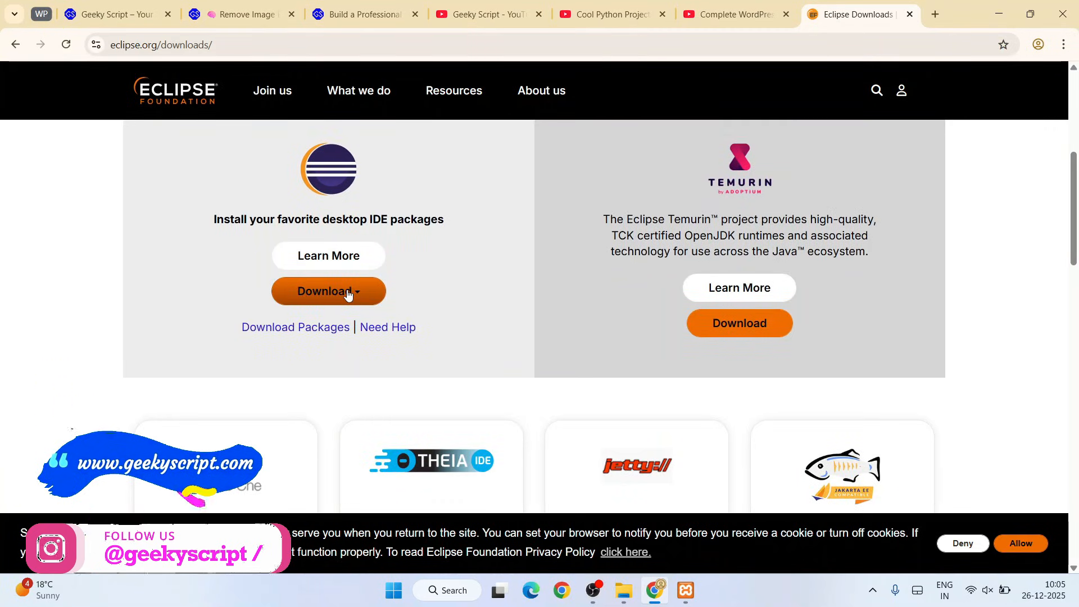
pyautogui.click(347, 293)
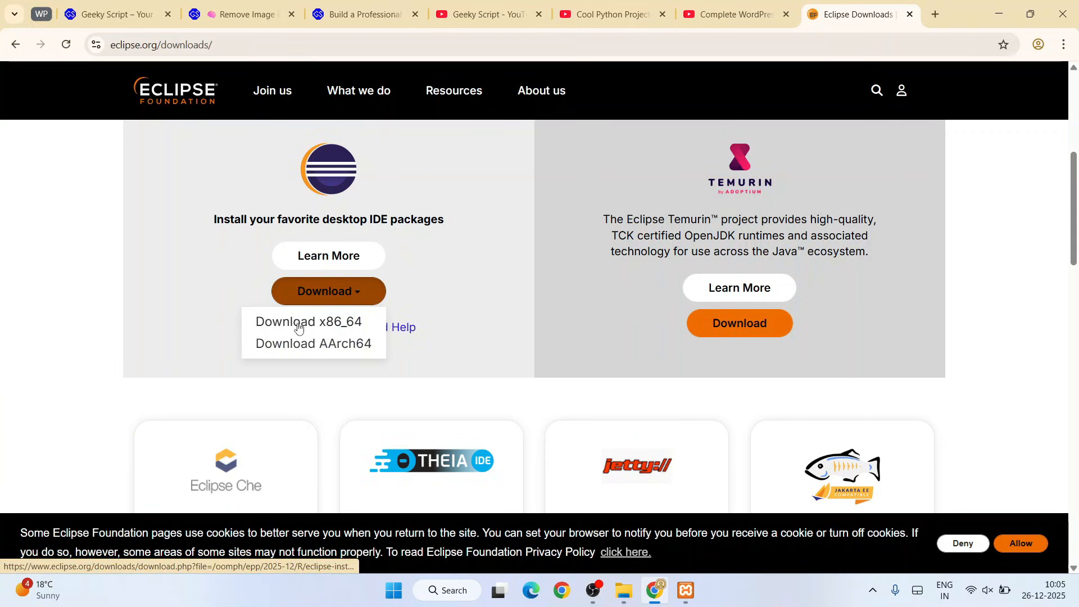
pyautogui.click(337, 324)
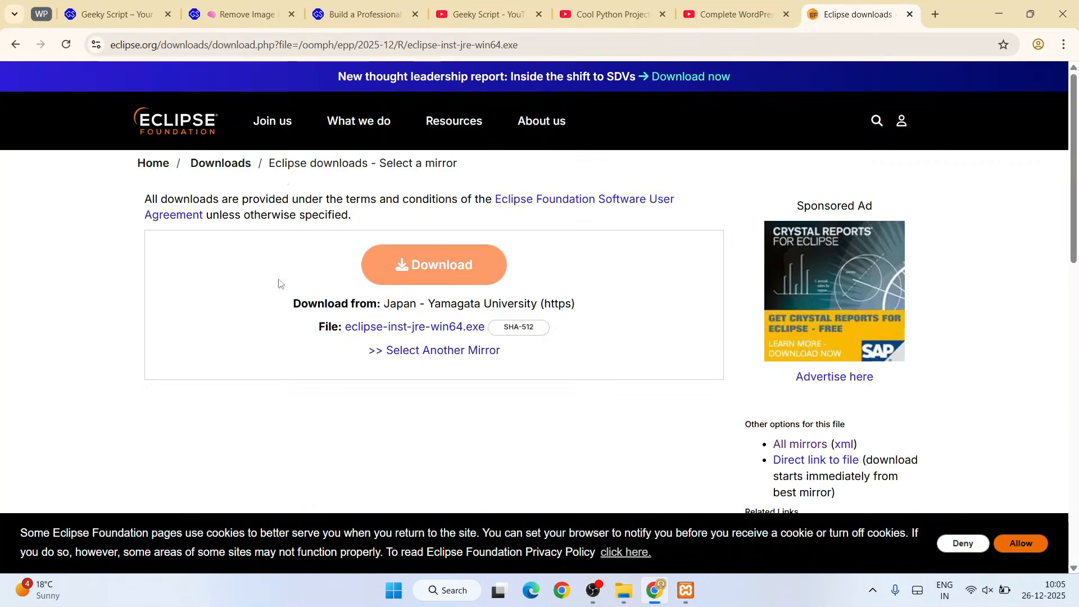
pyautogui.click(424, 266)
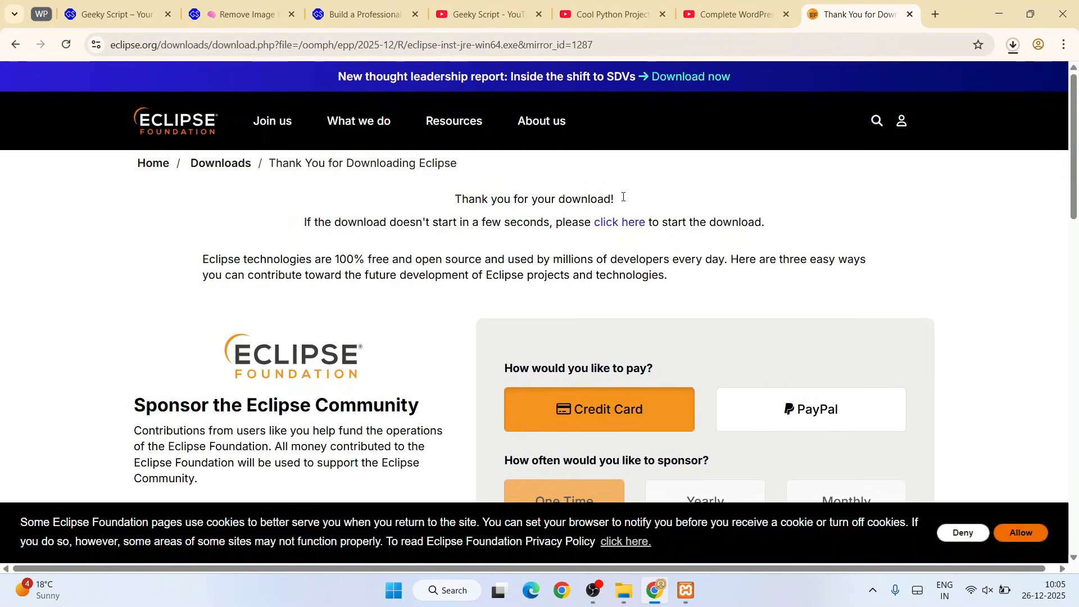
pyautogui.click(1016, 47)
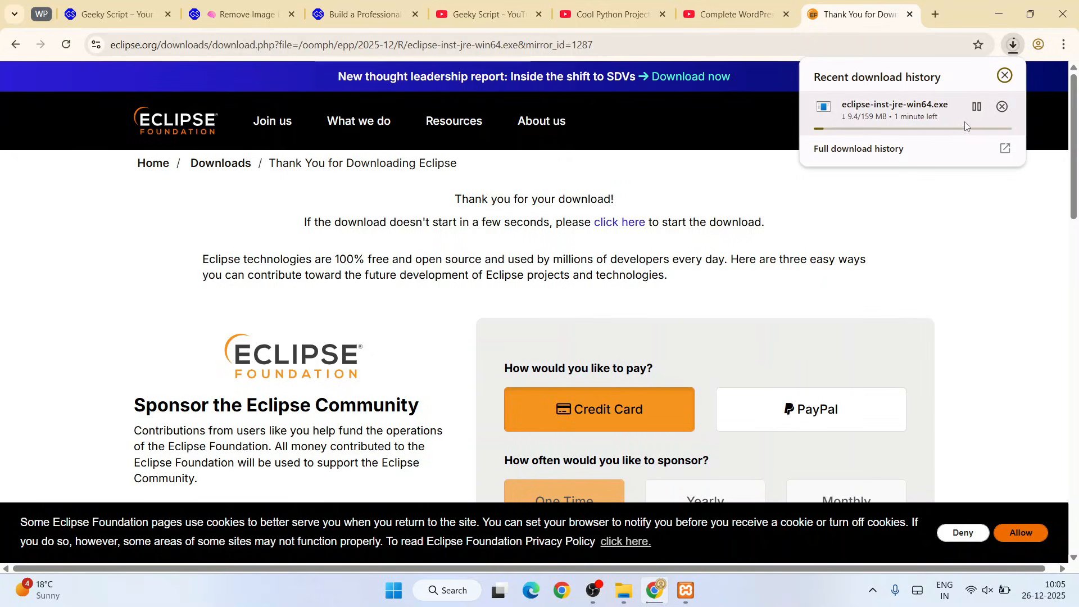
pyautogui.click(1003, 108)
# - Run the saved installer eclipse-inst-jre-win64.exe from the files folder inside Downloads in File Explorer, leaving only the installer window open
pyautogui.click(999, 16)
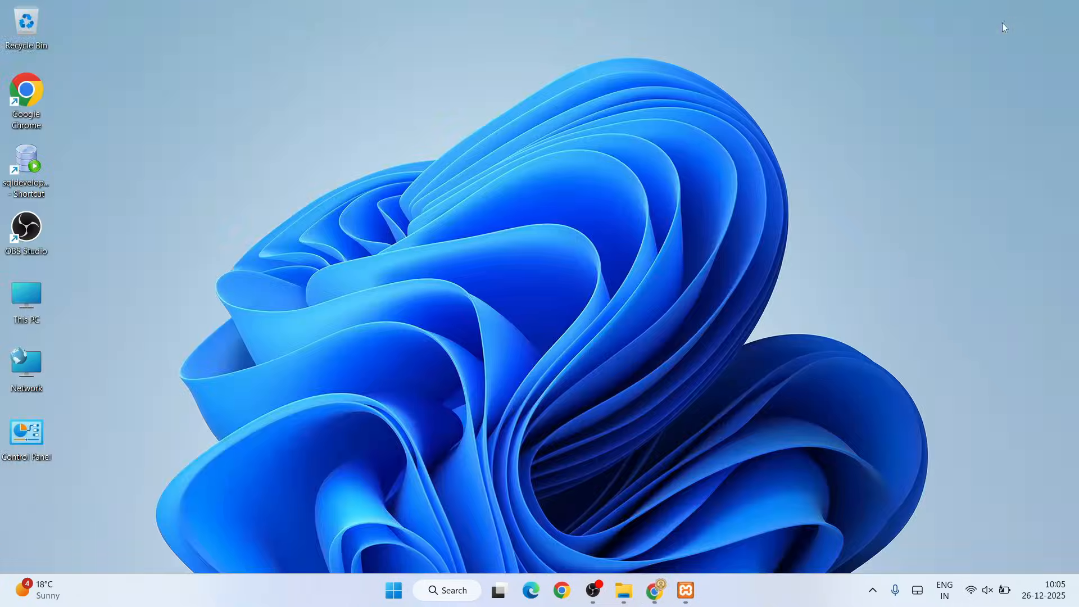
pyautogui.click(634, 593)
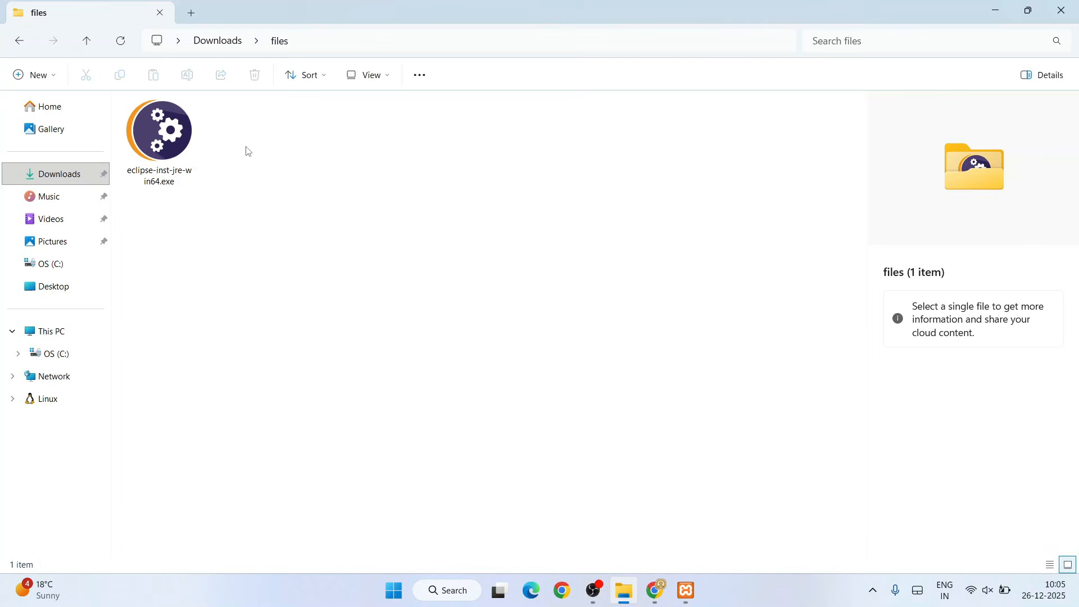
pyautogui.click(173, 156)
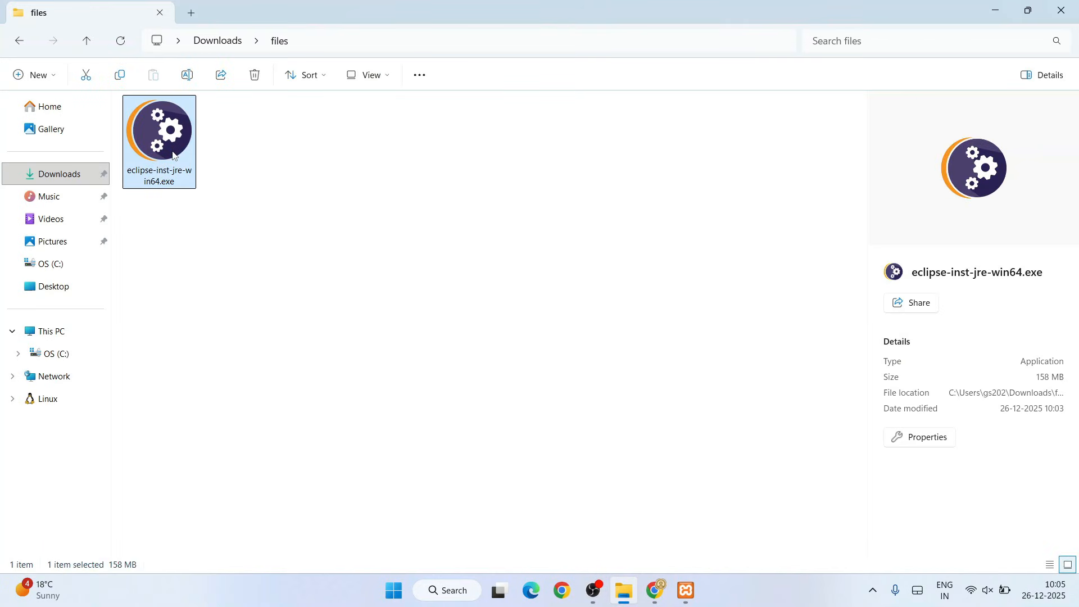
pyautogui.doubleClick(160, 138)
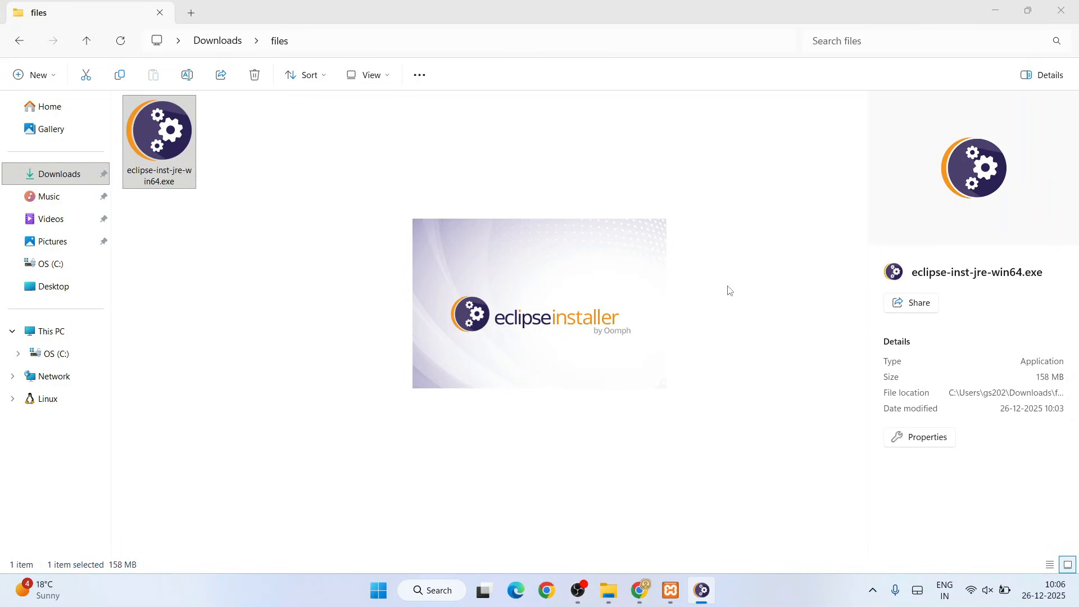
pyautogui.click(995, 8)
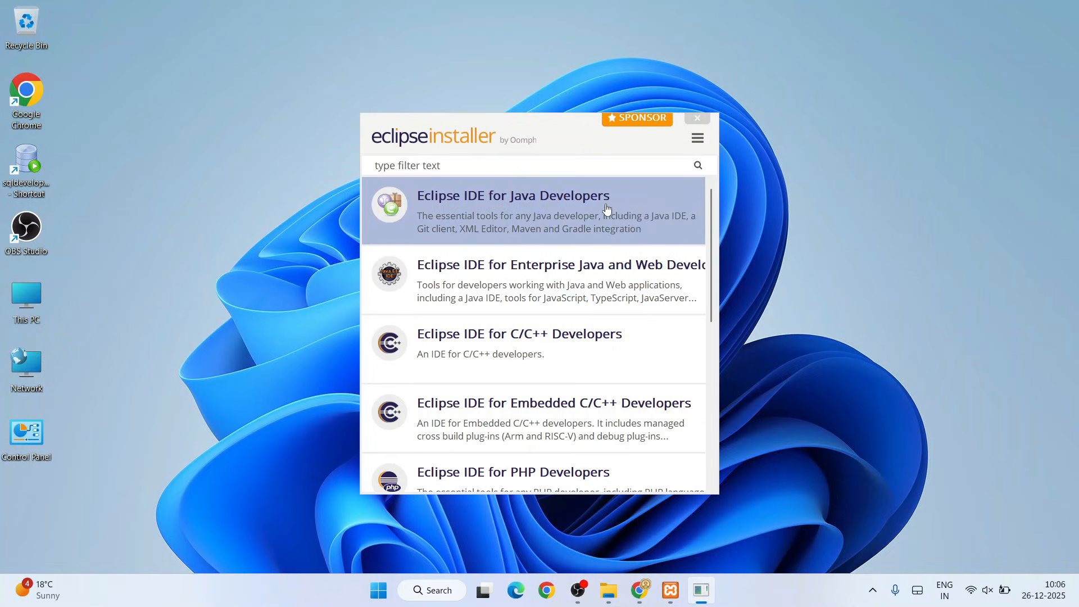
# - Examine the full list of Eclipse IDE packages offered in the installer
pyautogui.scroll(-1, 607, 209)
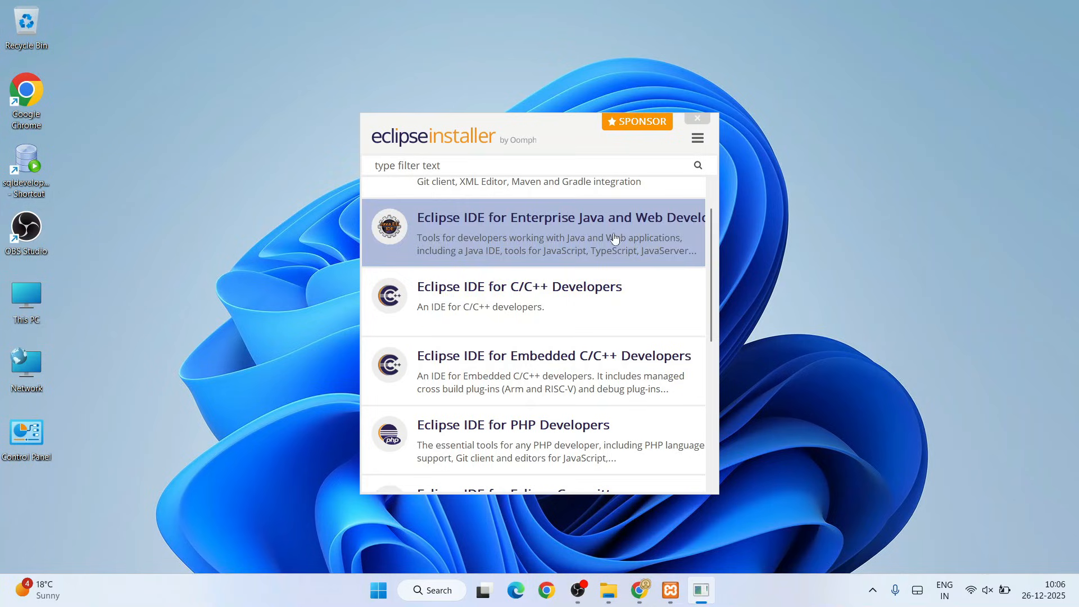
pyautogui.scroll(-1, 576, 306)
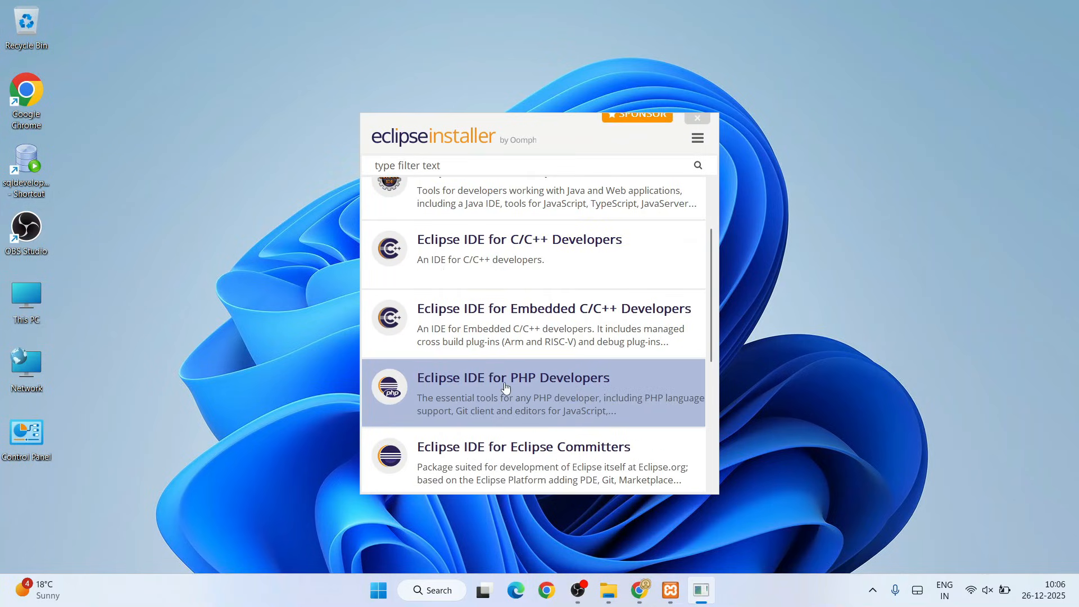
pyautogui.scroll(-4, 592, 388)
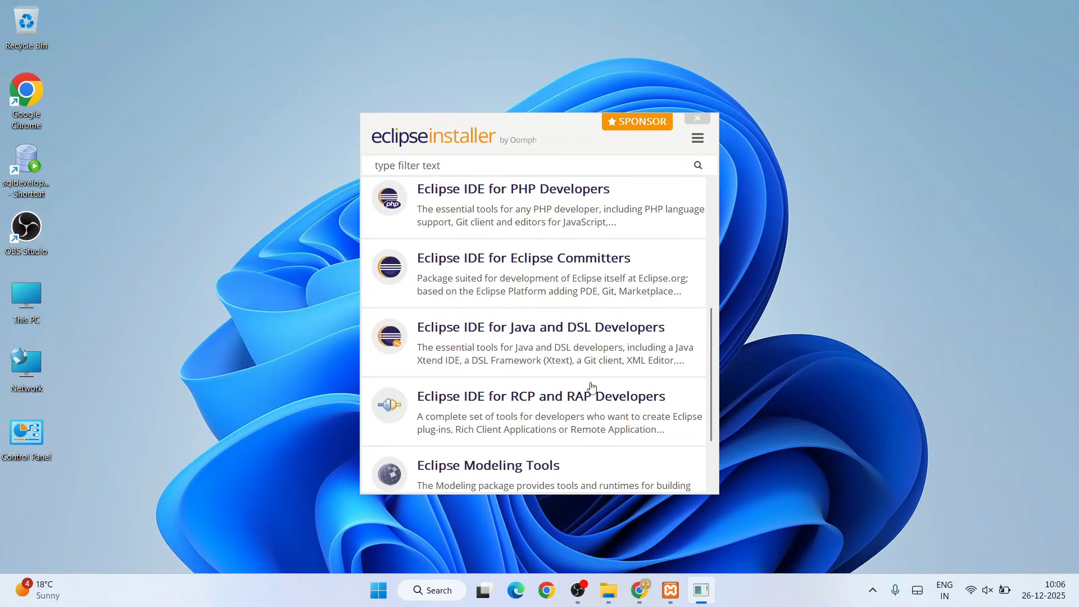
pyautogui.scroll(-2, 592, 388)
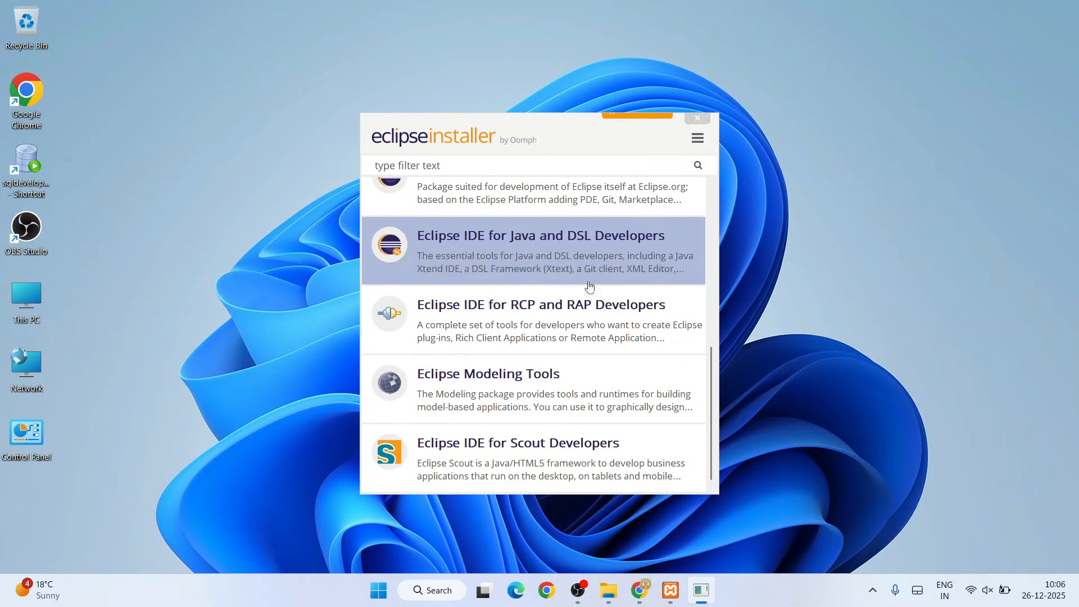
pyautogui.scroll(4, 586, 392)
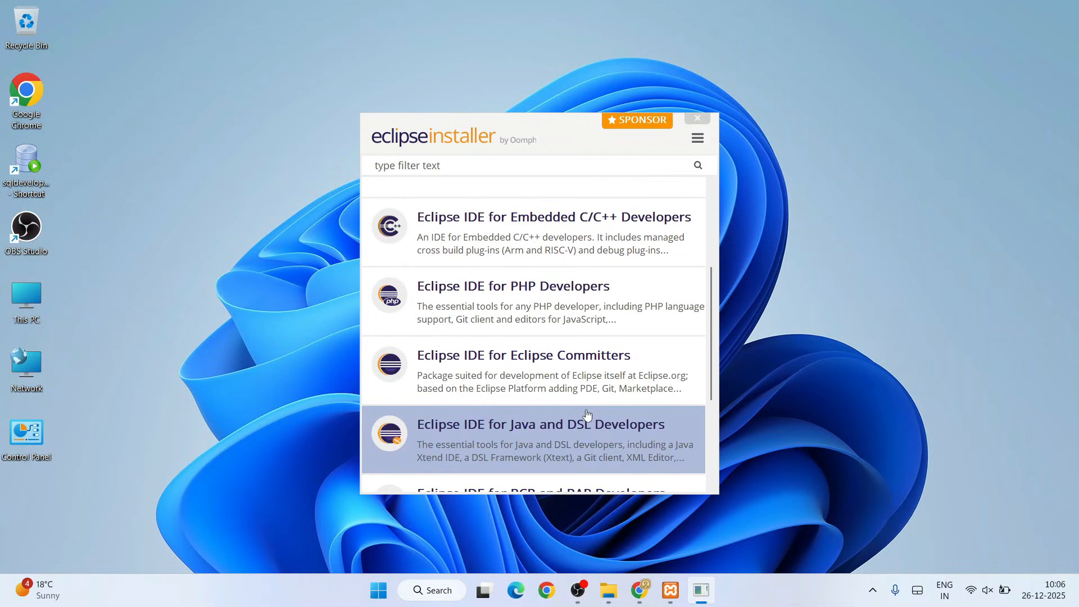
pyautogui.scroll(1, 540, 319)
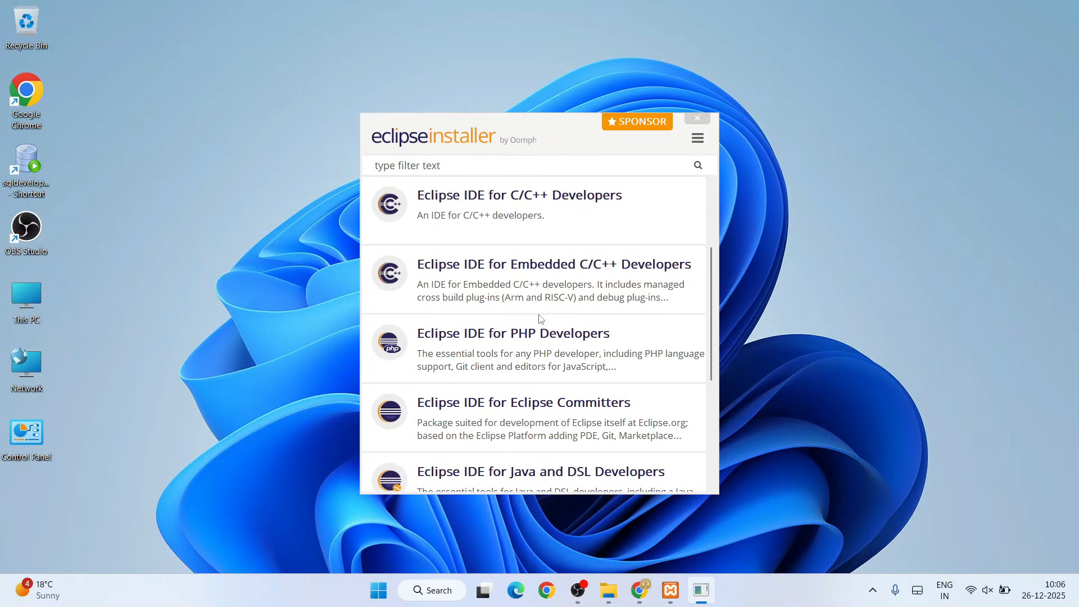
pyautogui.scroll(2, 602, 300)
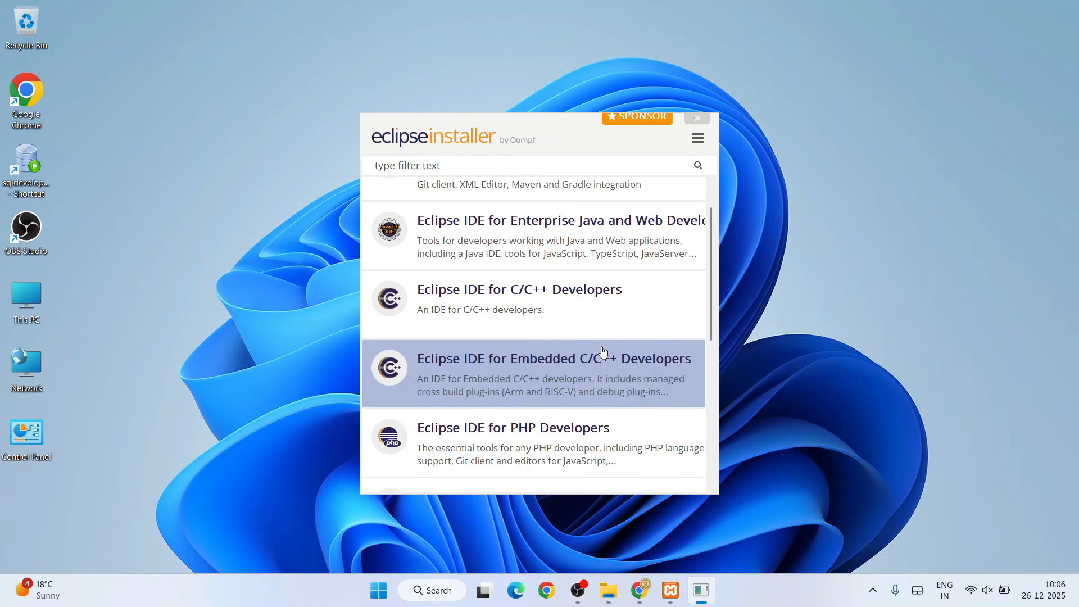
pyautogui.scroll(1, 601, 353)
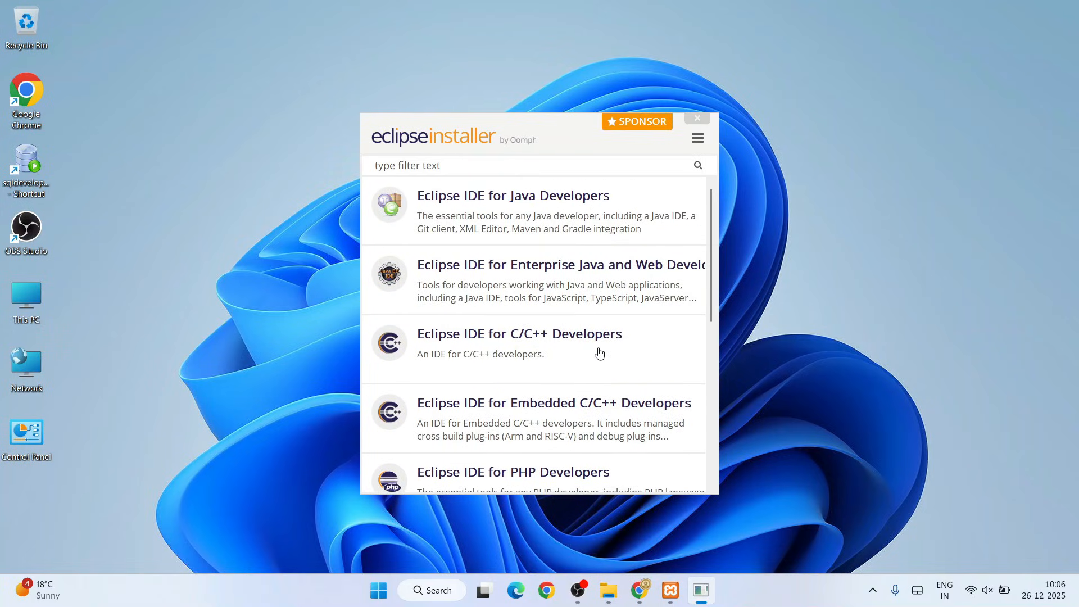
pyautogui.scroll(-1, 554, 358)
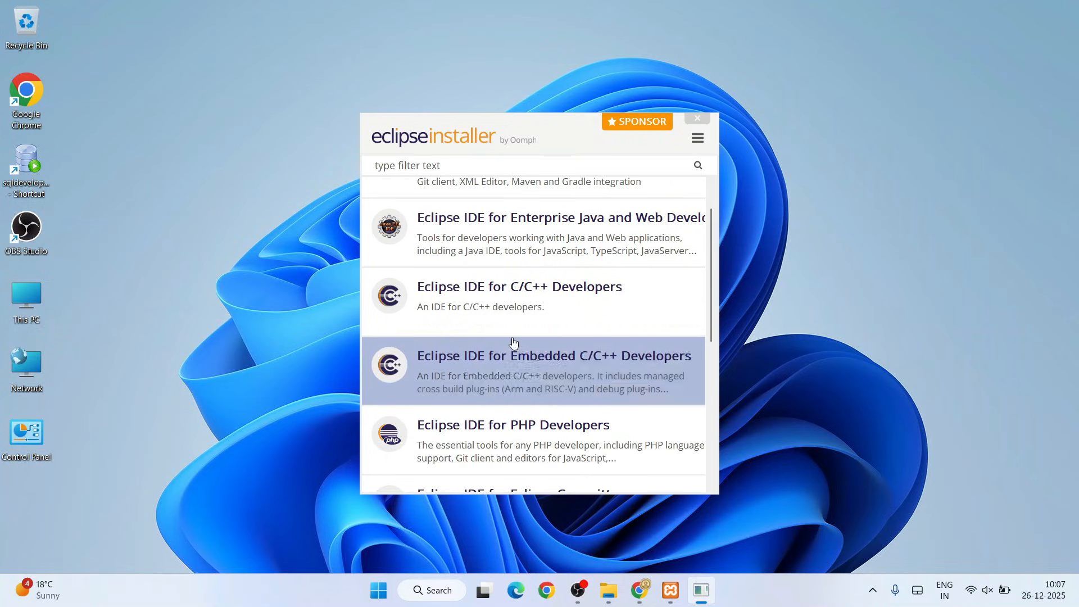
pyautogui.scroll(-1, 596, 329)
pyautogui.scroll(2, 588, 375)
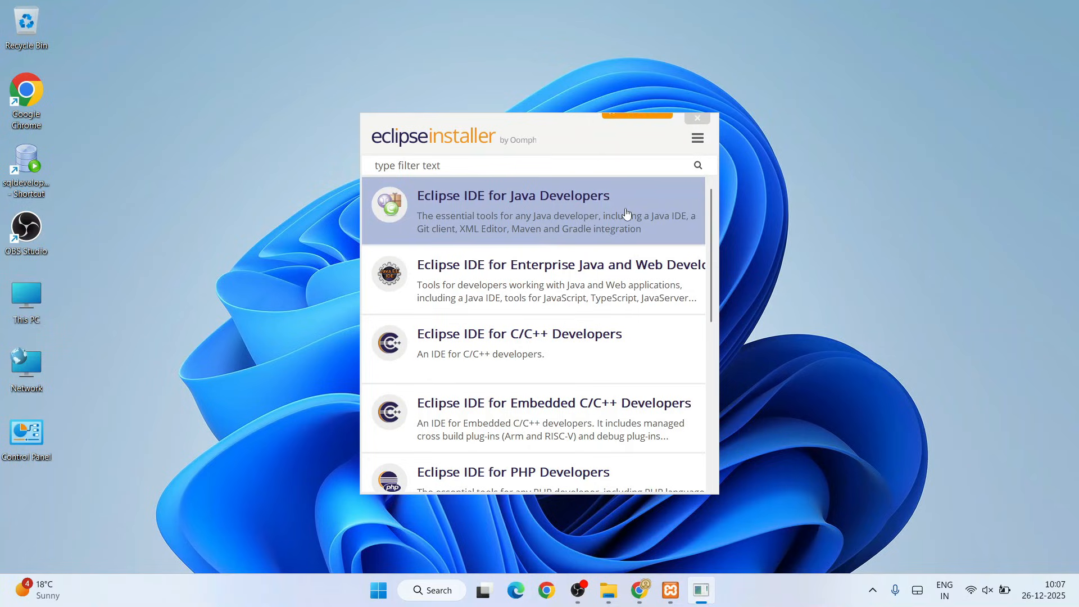
# - Choose the Eclipse IDE for Java Developers package and set its Java VM to JRE 25.0.1
pyautogui.click(577, 218)
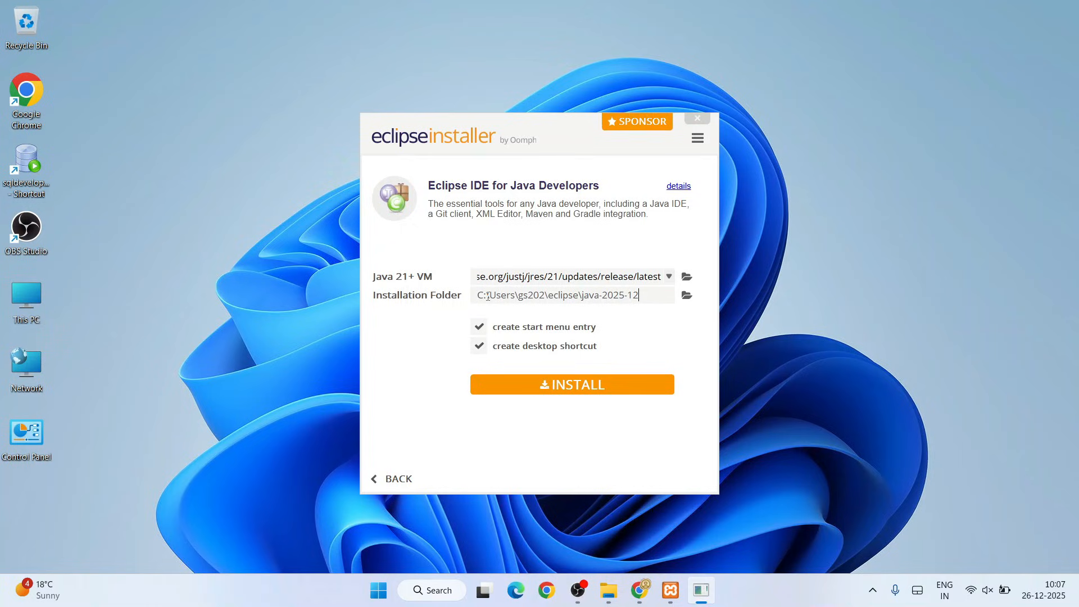
pyautogui.moveTo(488, 296); pyautogui.dragTo(636, 294)
pyautogui.click(653, 292)
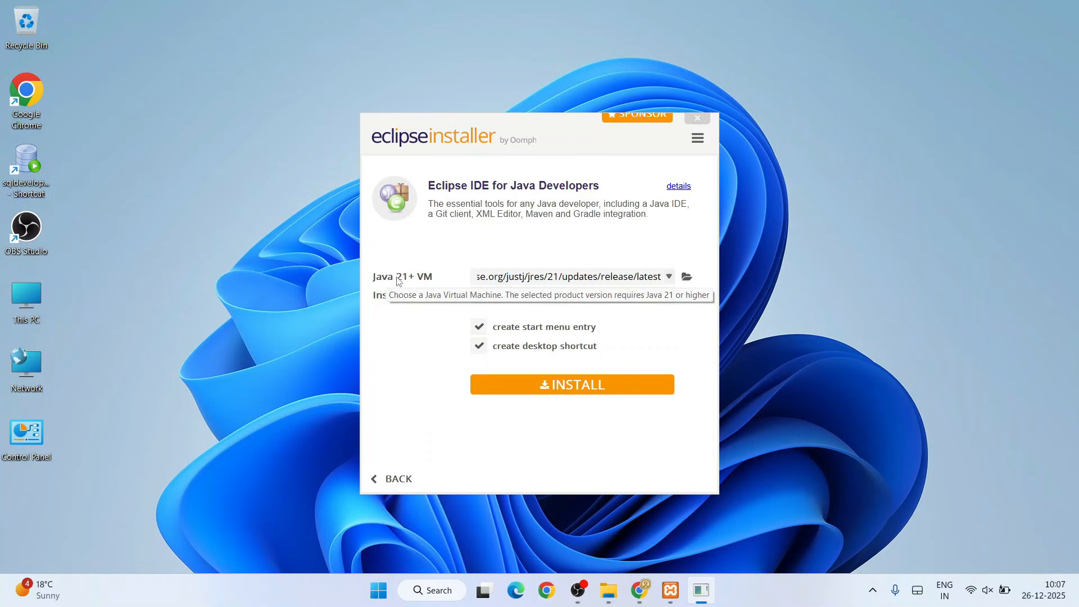
pyautogui.click(670, 277)
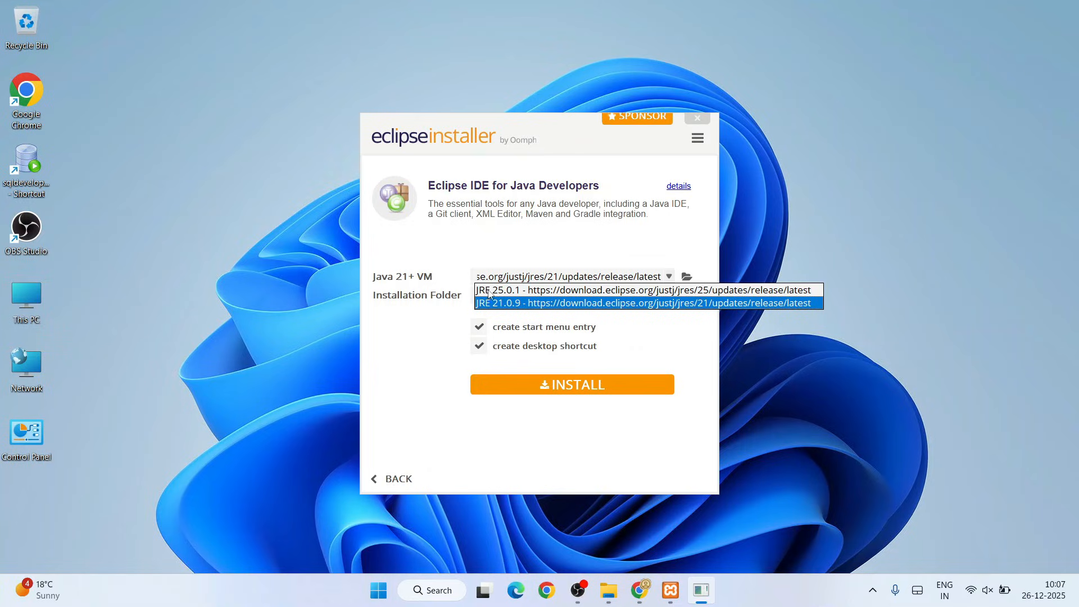
pyautogui.click(523, 290)
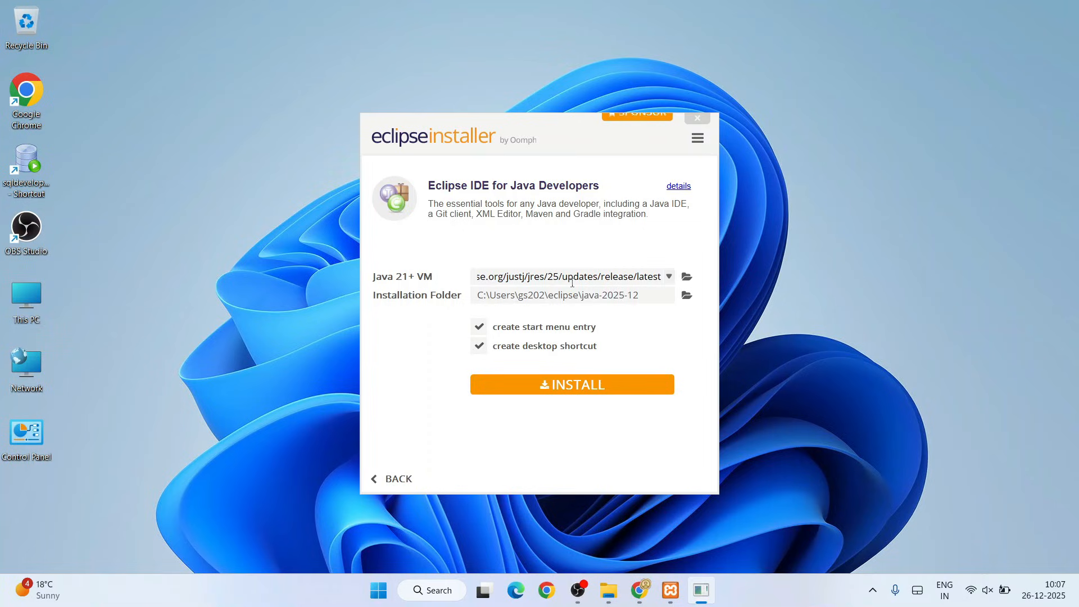
# - Install the Java Developers package and accept the Eclipse Foundation Software User Agreement
pyautogui.click(574, 387)
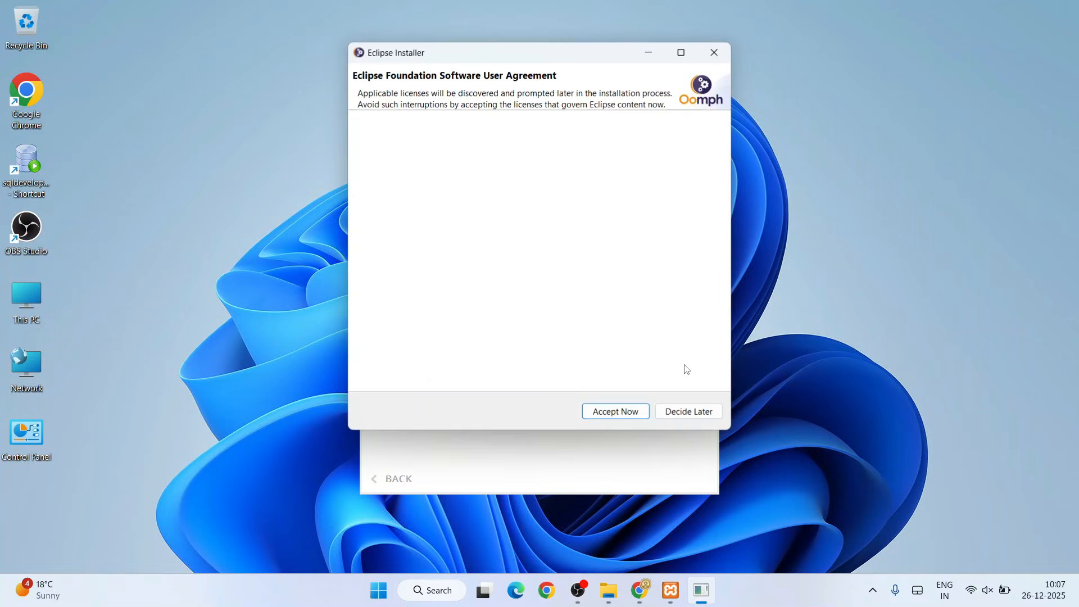
pyautogui.scroll(-2, 637, 225)
pyautogui.scroll(-15, 637, 225)
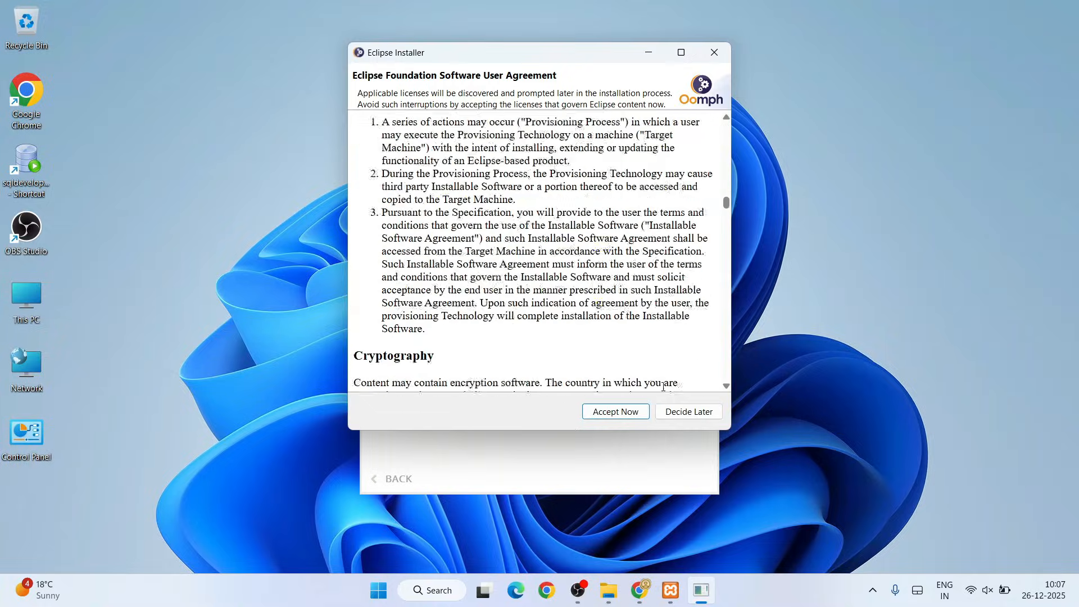
pyautogui.click(636, 414)
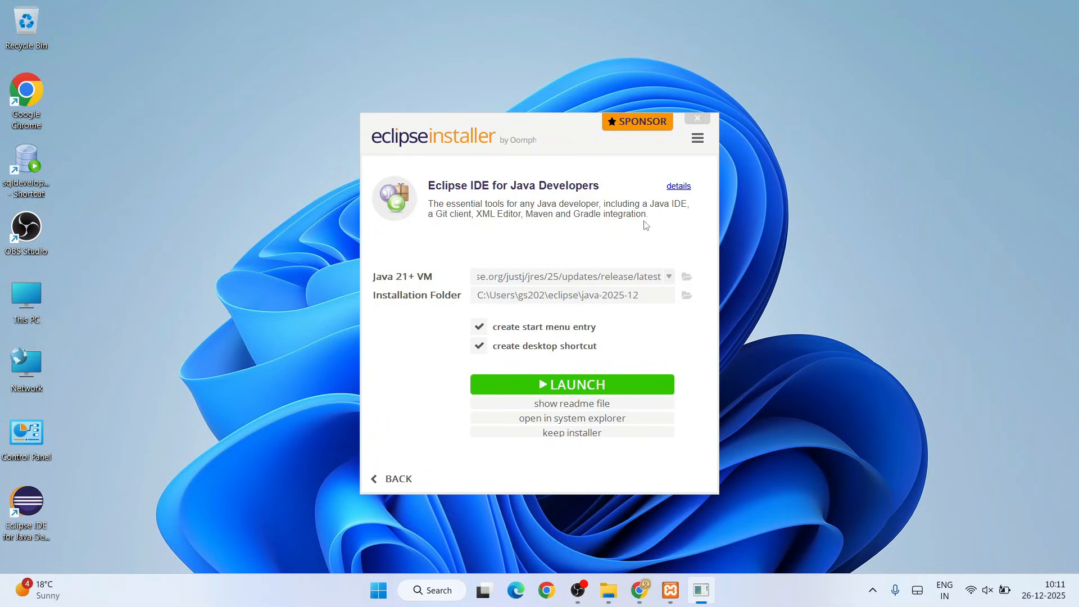
# - Launch the installed Eclipse IDE with the suggested eclipse-workspace directory as its workspace
pyautogui.click(597, 386)
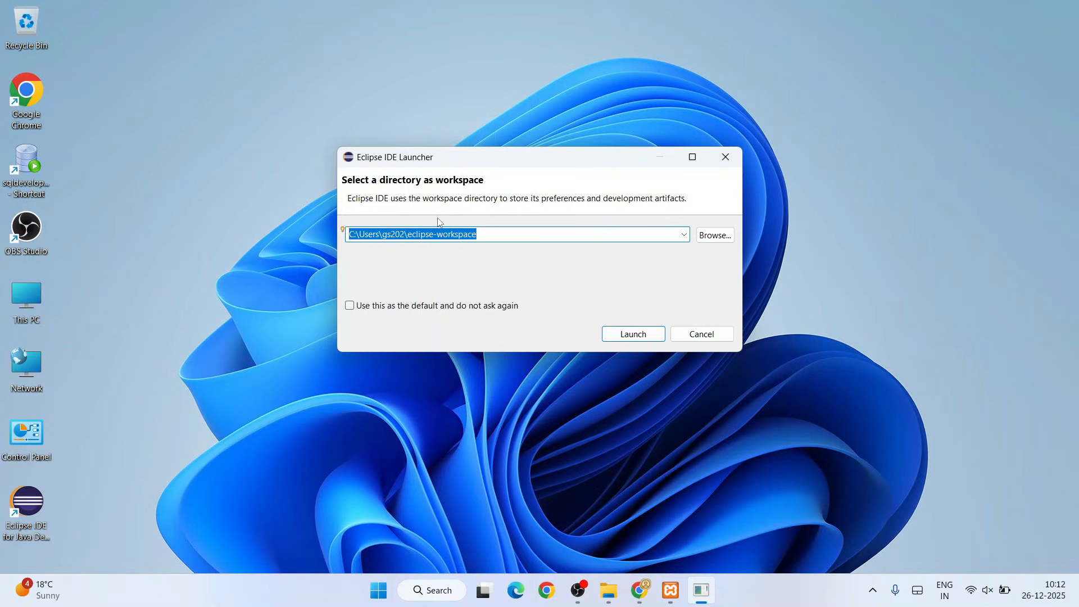
pyautogui.moveTo(485, 235); pyautogui.dragTo(350, 236)
pyautogui.click(626, 339)
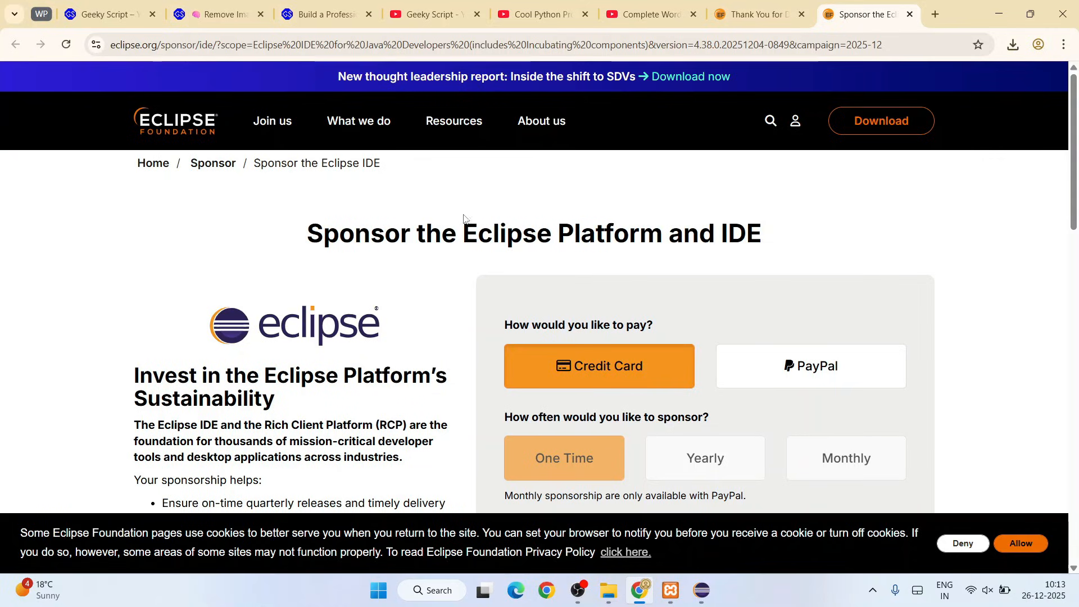
pyautogui.scroll(-3, 675, 230)
pyautogui.scroll(-2, 726, 235)
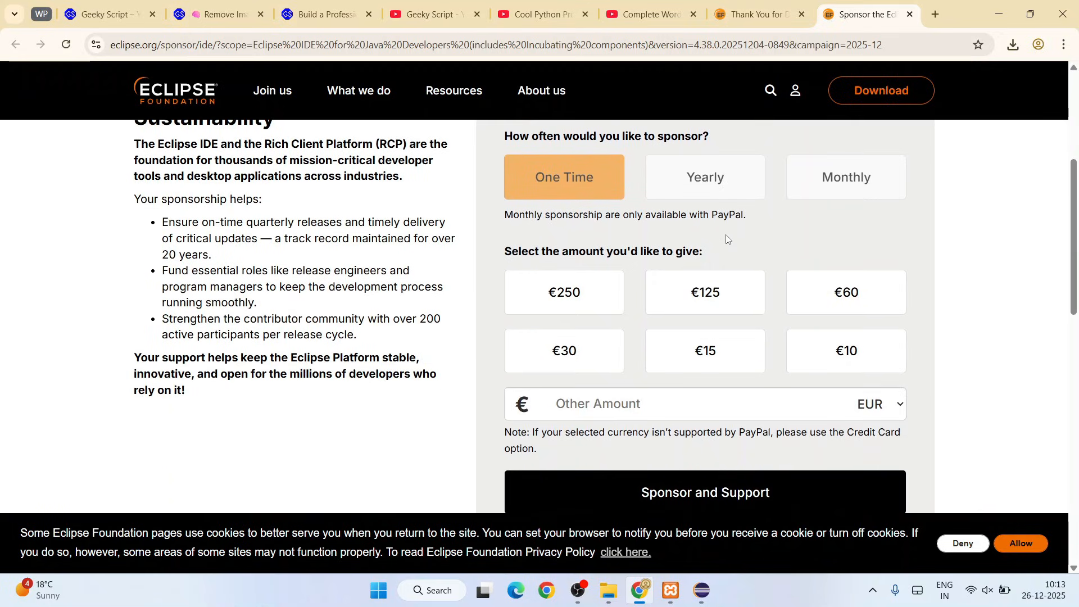
pyautogui.scroll(-9, 653, 272)
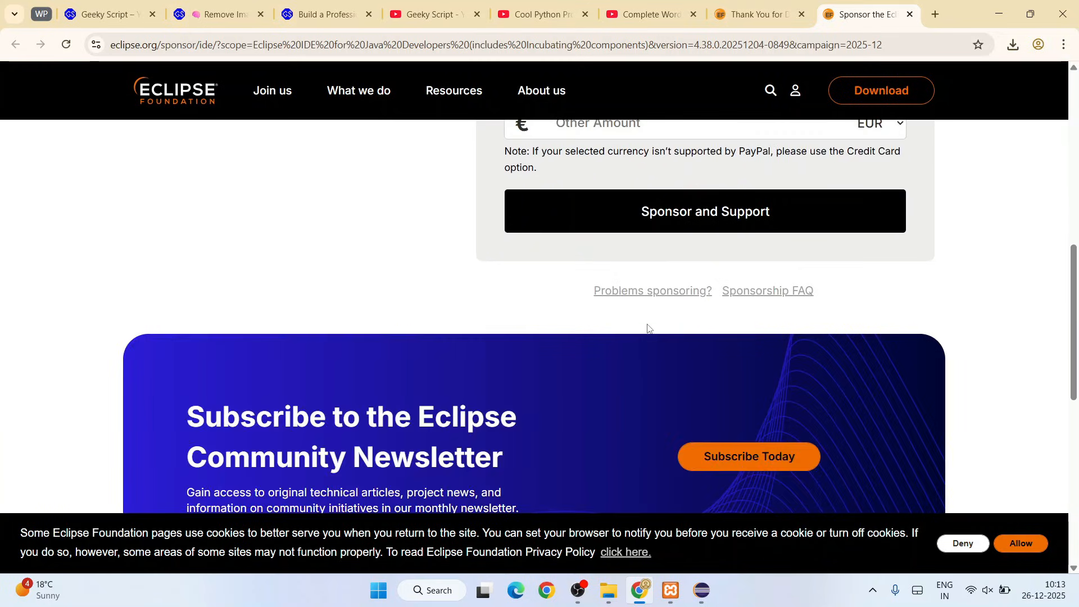
pyautogui.scroll(9, 648, 328)
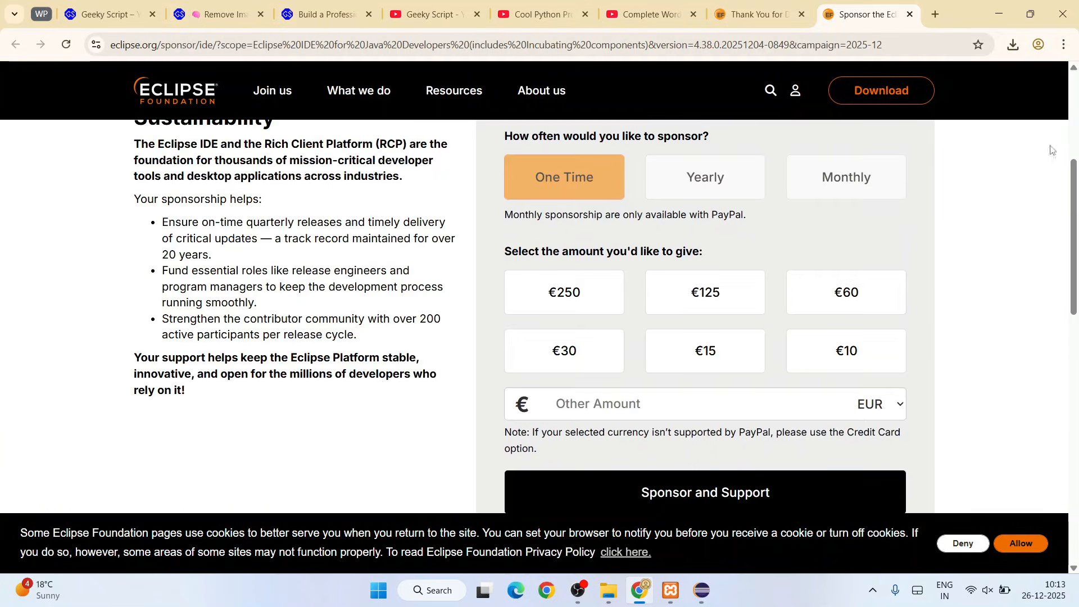
# - Switch to Eclipse and create a Java project named HelloWorld using the JavaSE-25 execution environment, without a module-info.java file
pyautogui.click(999, 14)
pyautogui.click(684, 29)
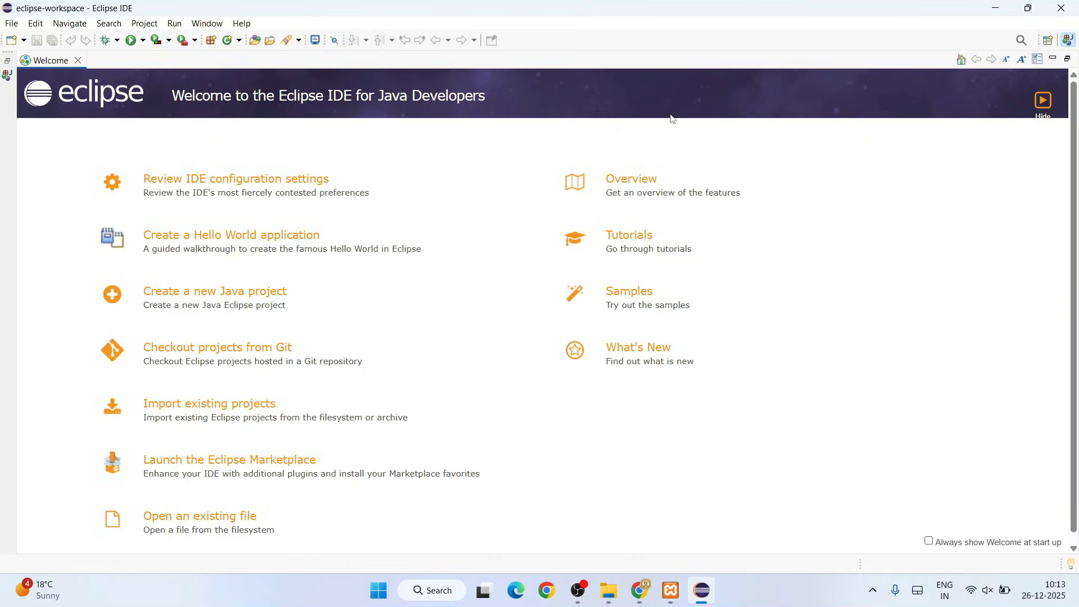
pyautogui.click(11, 24)
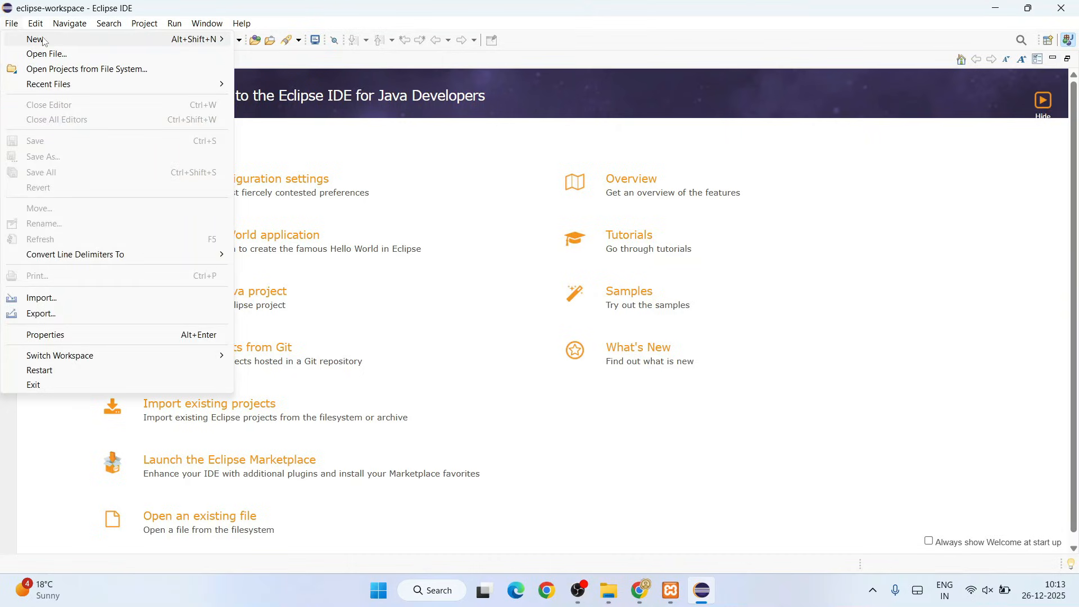
pyautogui.moveTo(44, 40)
pyautogui.click(316, 39)
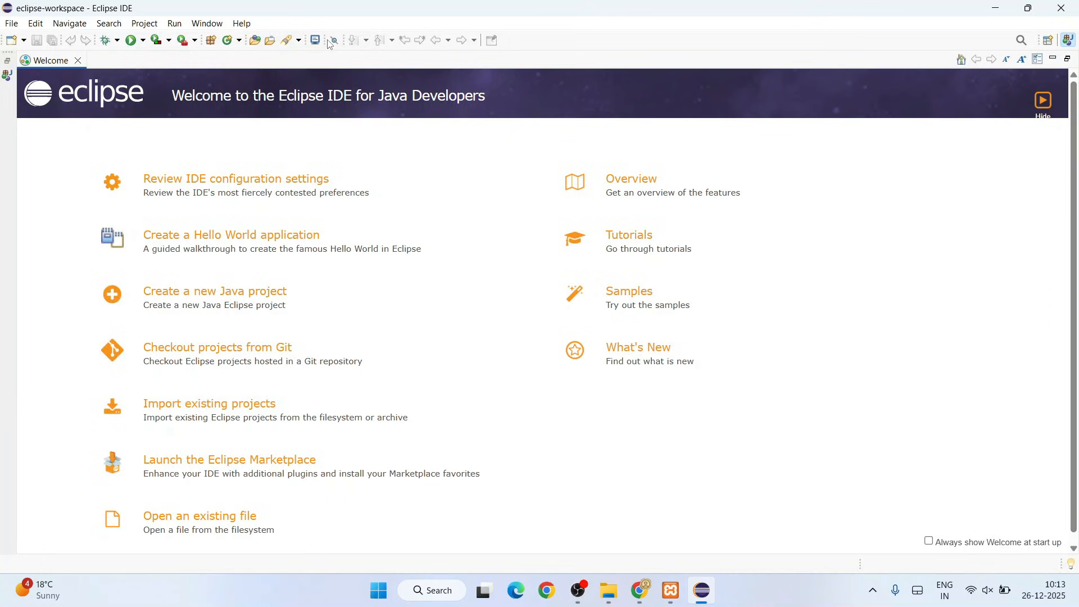
pyautogui.write('H')
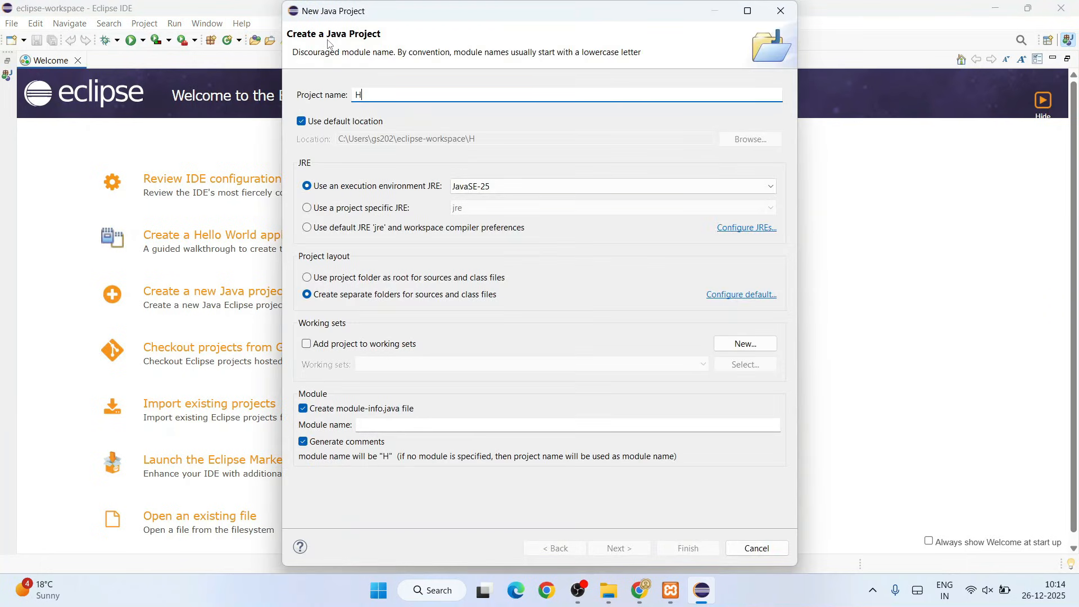
pyautogui.write('elloWorld')
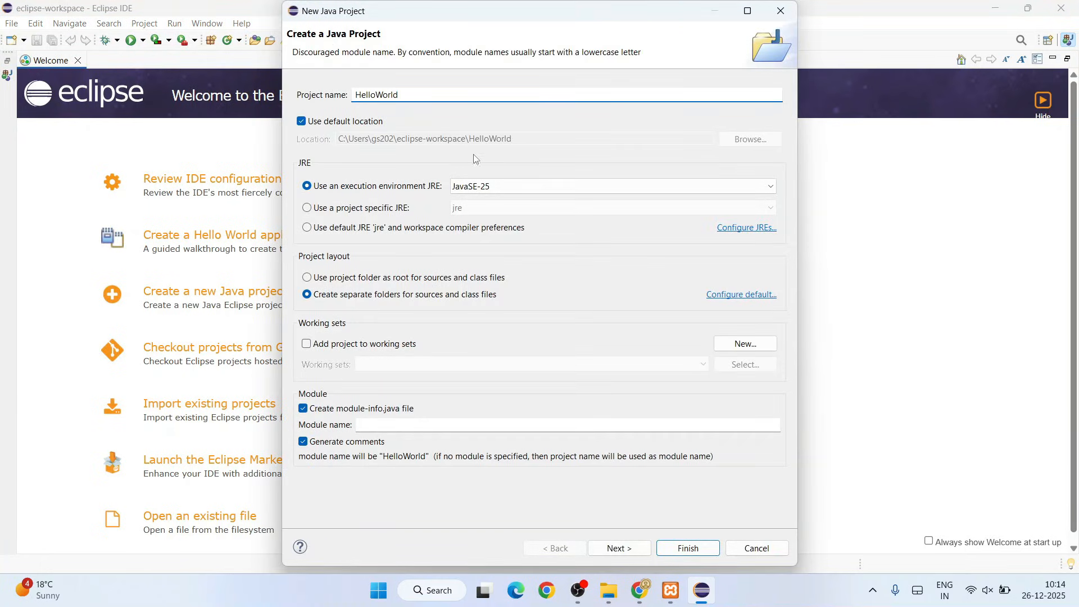
pyautogui.click(485, 185)
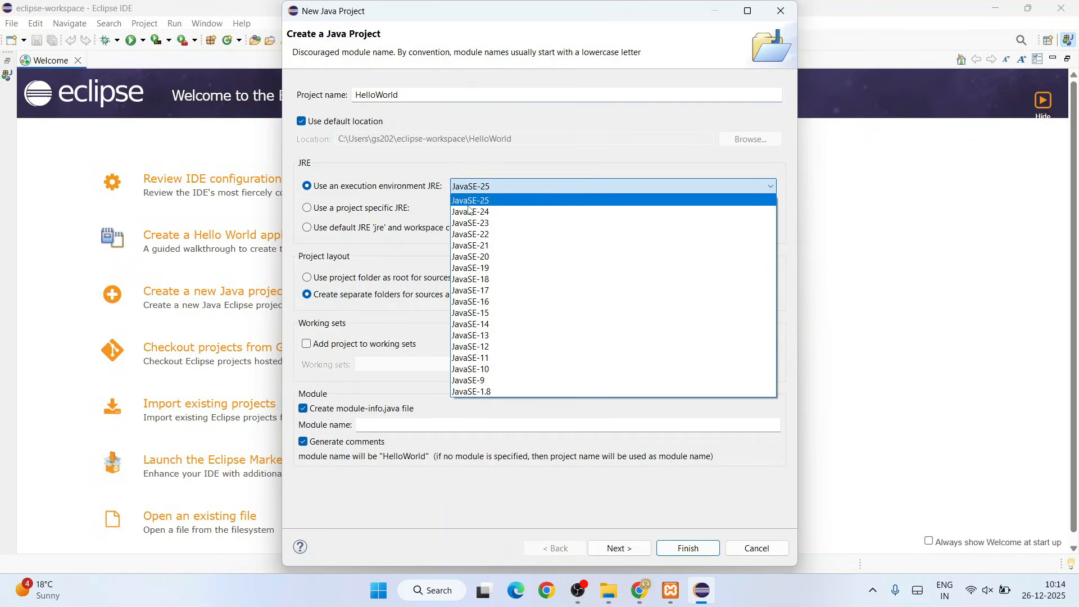
pyautogui.click(549, 167)
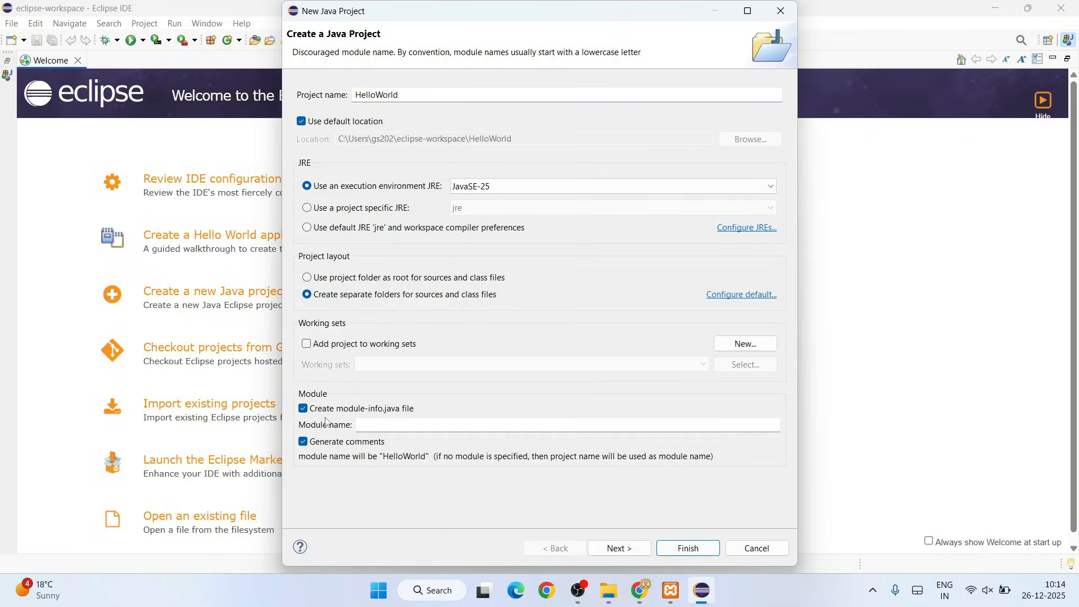
pyautogui.click(305, 412)
pyautogui.click(688, 548)
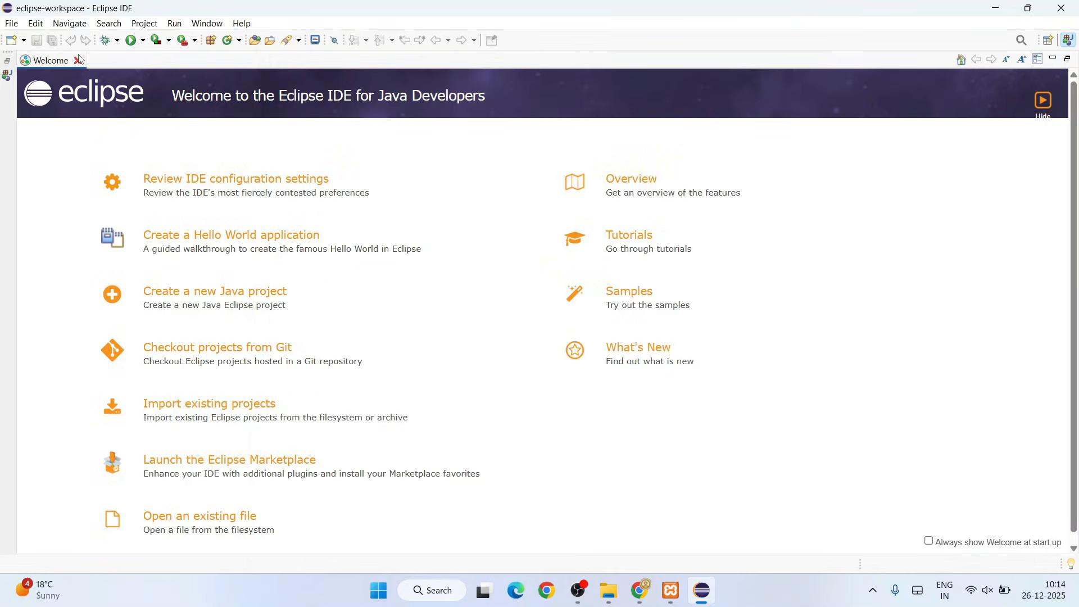
# - Close the Welcome page and add a public class named HelloWorld with a main method stub to the project's src folder
pyautogui.click(79, 61)
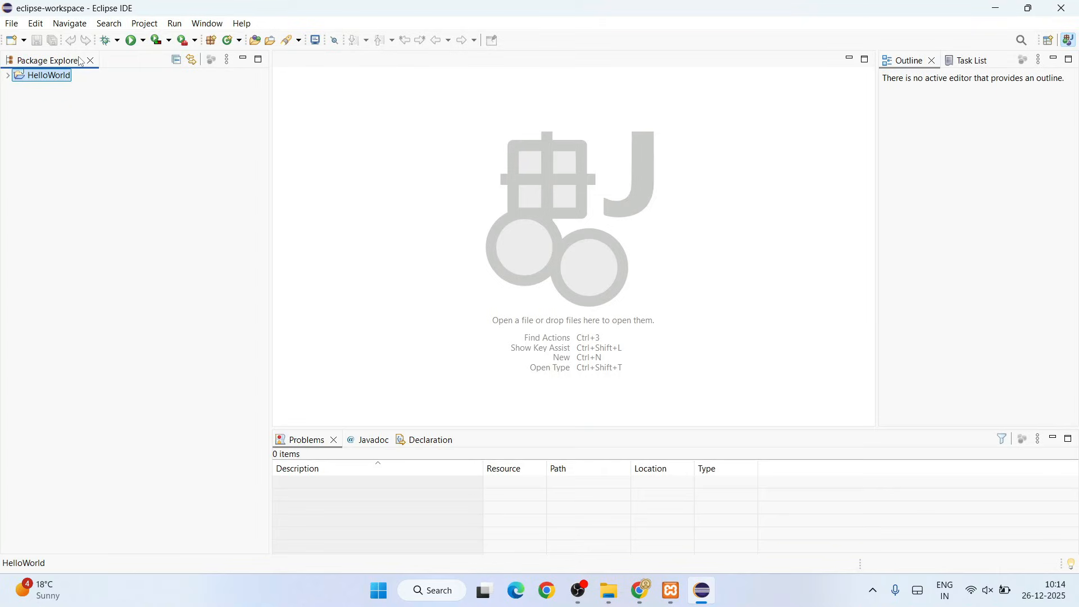
pyautogui.click(8, 76)
pyautogui.click(33, 103)
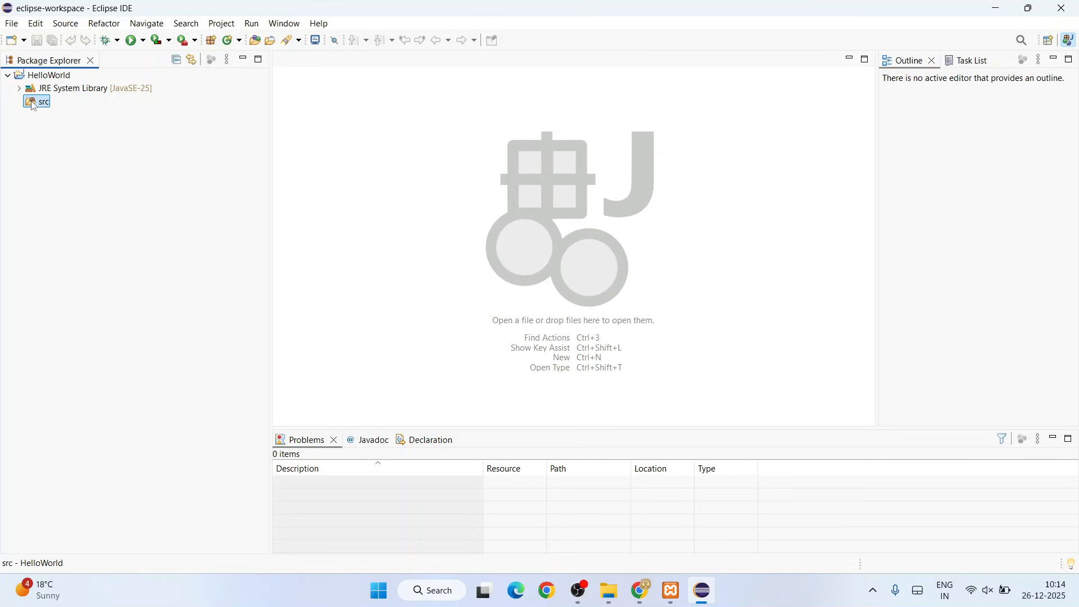
pyautogui.rightClick(33, 105)
pyautogui.moveTo(140, 110)
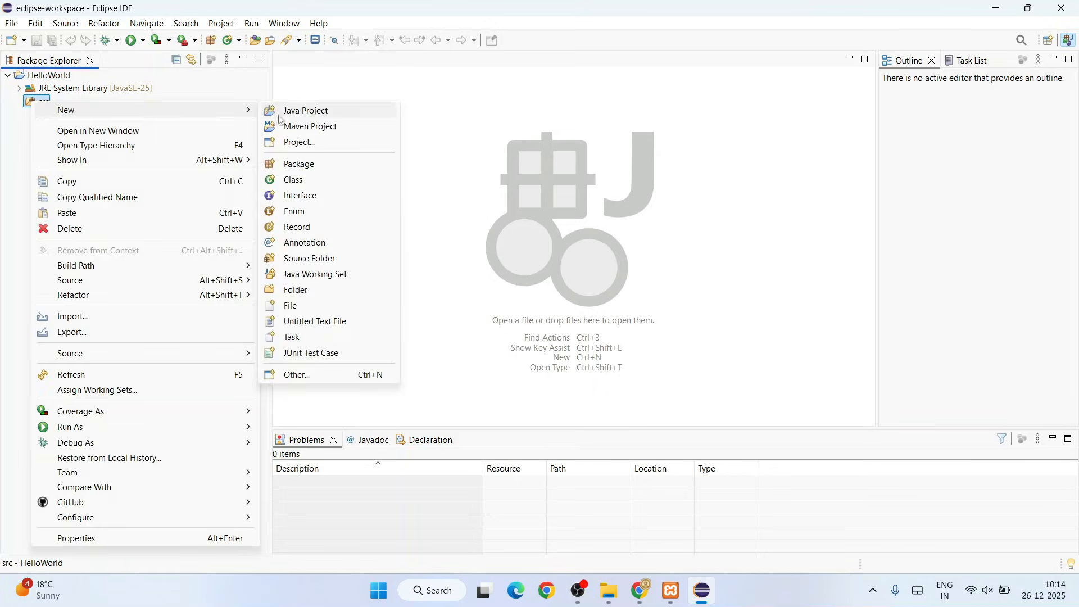
pyautogui.click(310, 179)
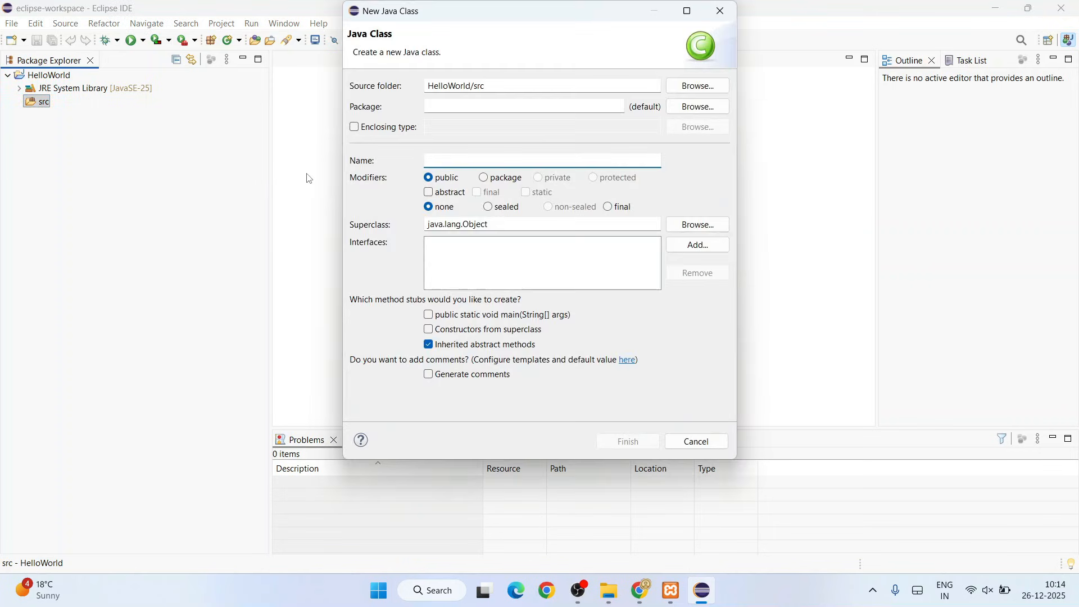
pyautogui.write('HelloWorld')
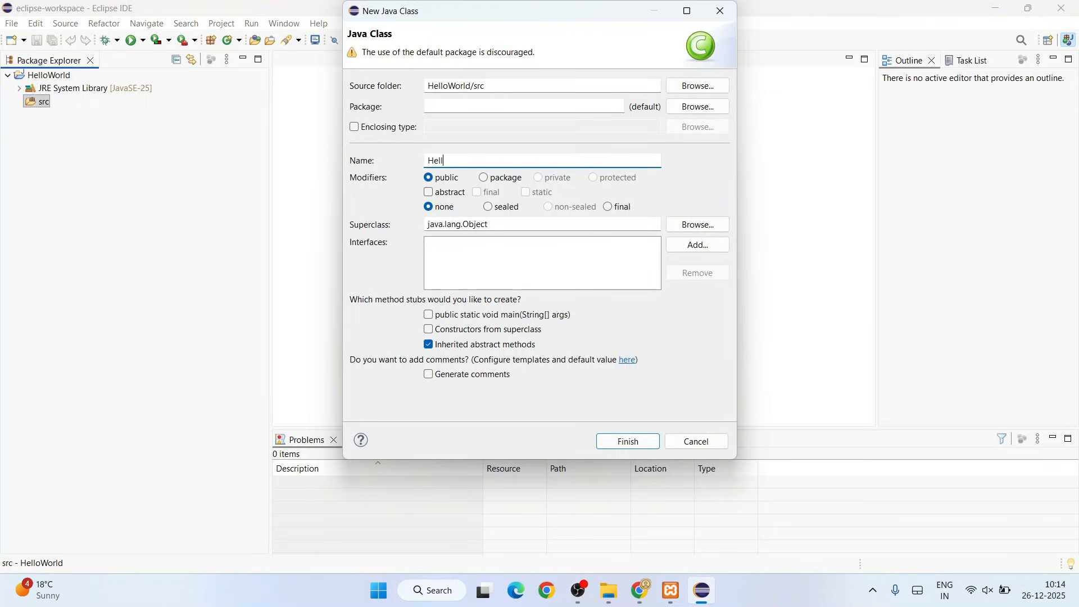
pyautogui.click(461, 318)
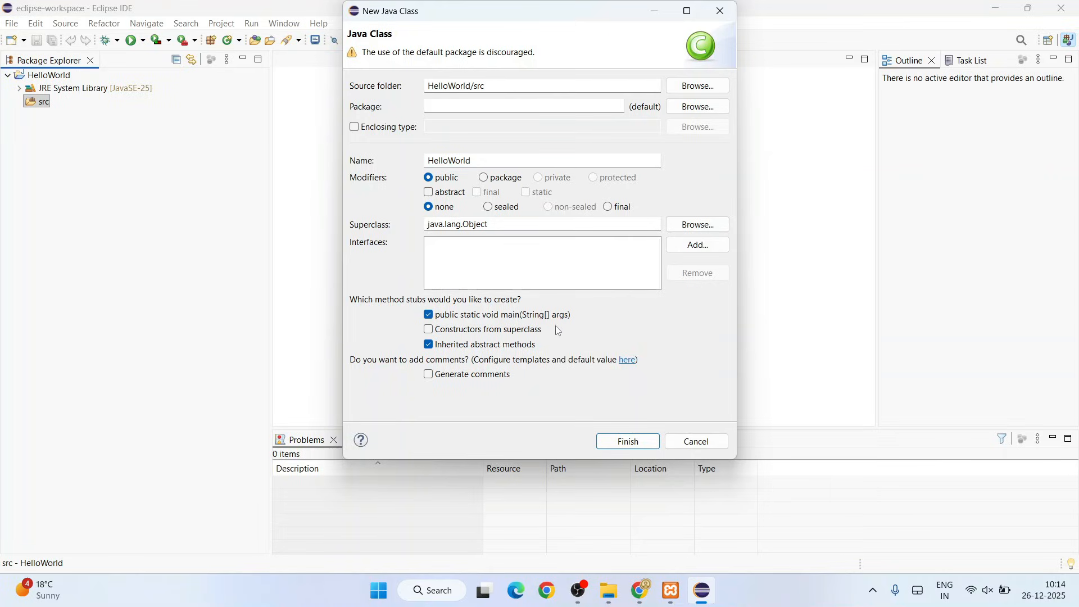
pyautogui.click(628, 442)
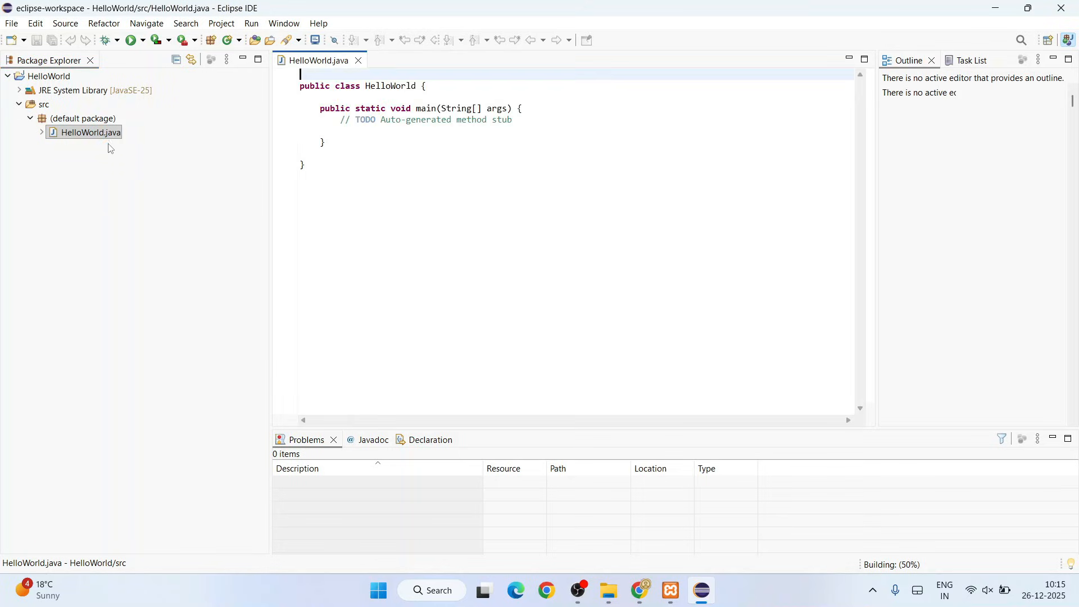
# - Add the statement System.out.println("Hello World!!"); inside the main method of HelloWorld.java, below the TODO comment
pyautogui.hotkey('ctrl', 'a')
pyautogui.click(396, 155)
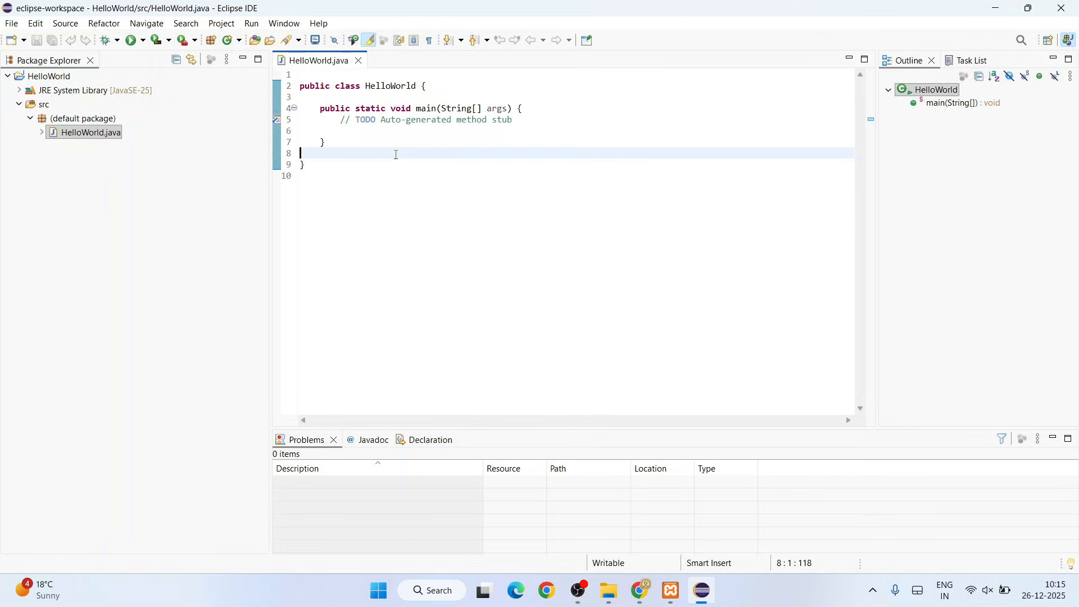
pyautogui.press('Down')
pyautogui.press('Down')
pyautogui.click(353, 134)
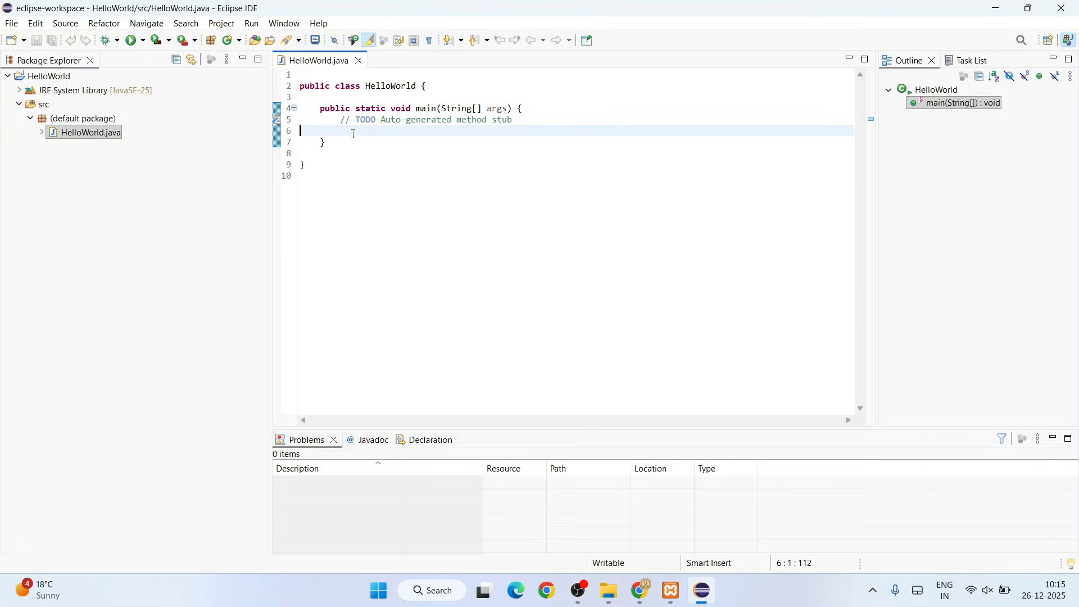
pyautogui.press('Tab')
pyautogui.press('Tab')
pyautogui.write('Syste')
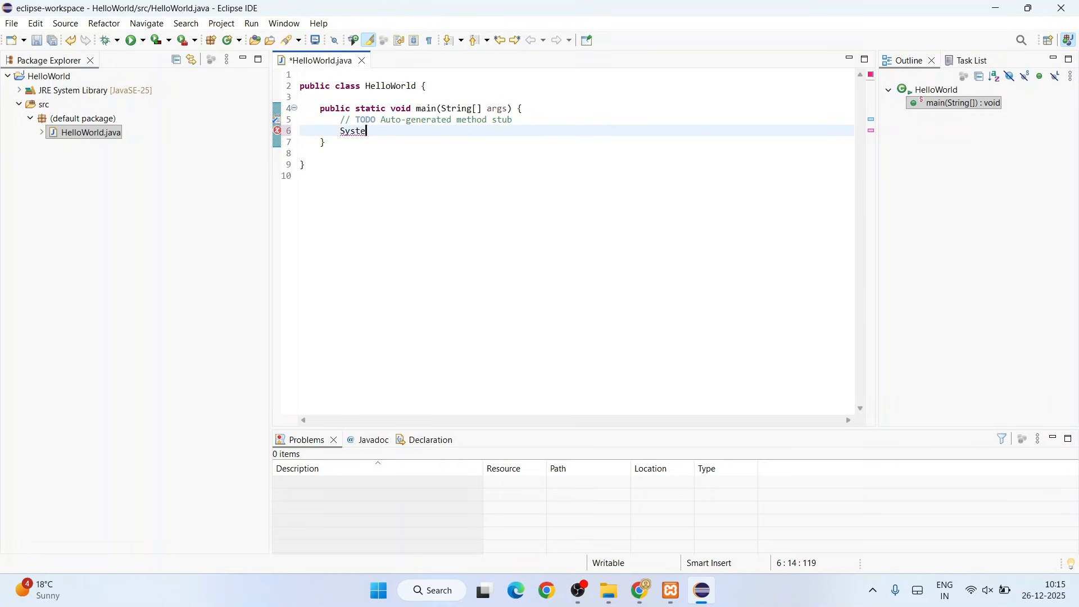
pyautogui.write('m.out.println("Hello World!!");')
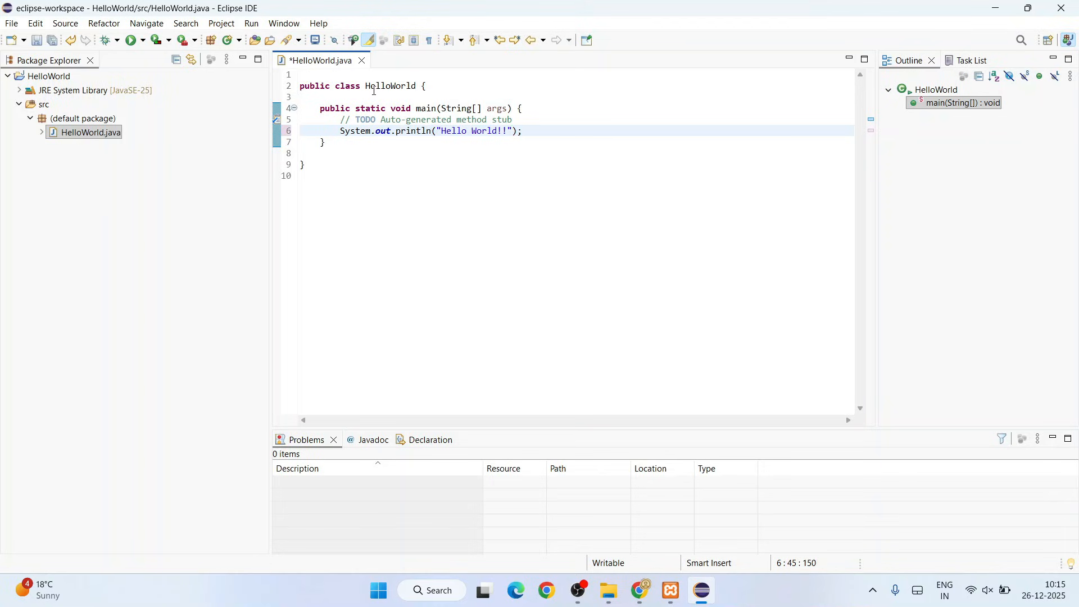
# - Save and run HelloWorld.java, and check the program's output in the console
pyautogui.click(131, 41)
pyautogui.click(537, 354)
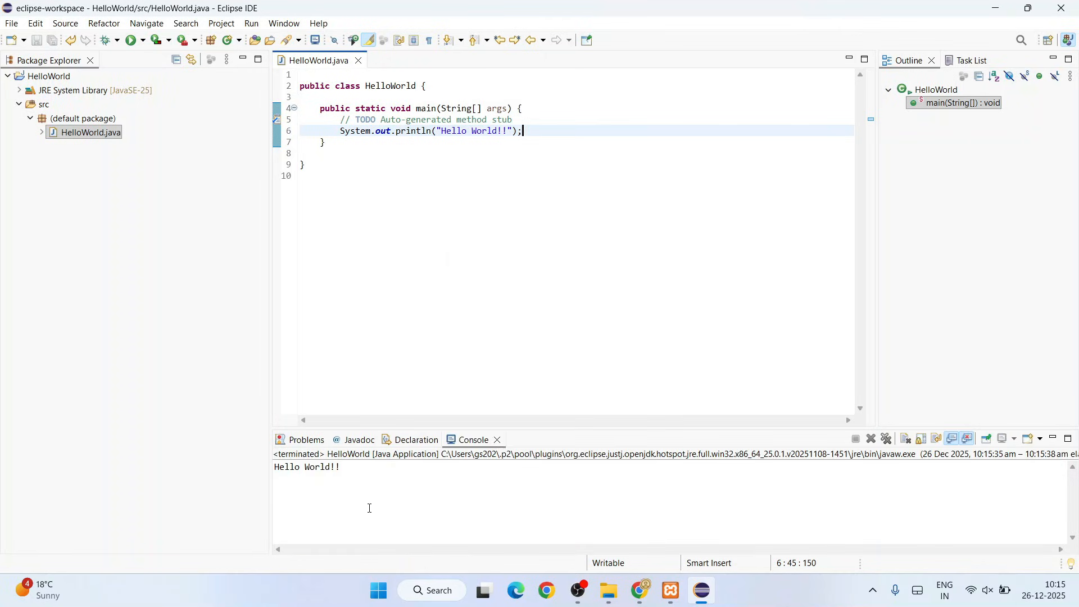
pyautogui.moveTo(386, 468); pyautogui.dragTo(140, 437)
pyautogui.click(376, 493)
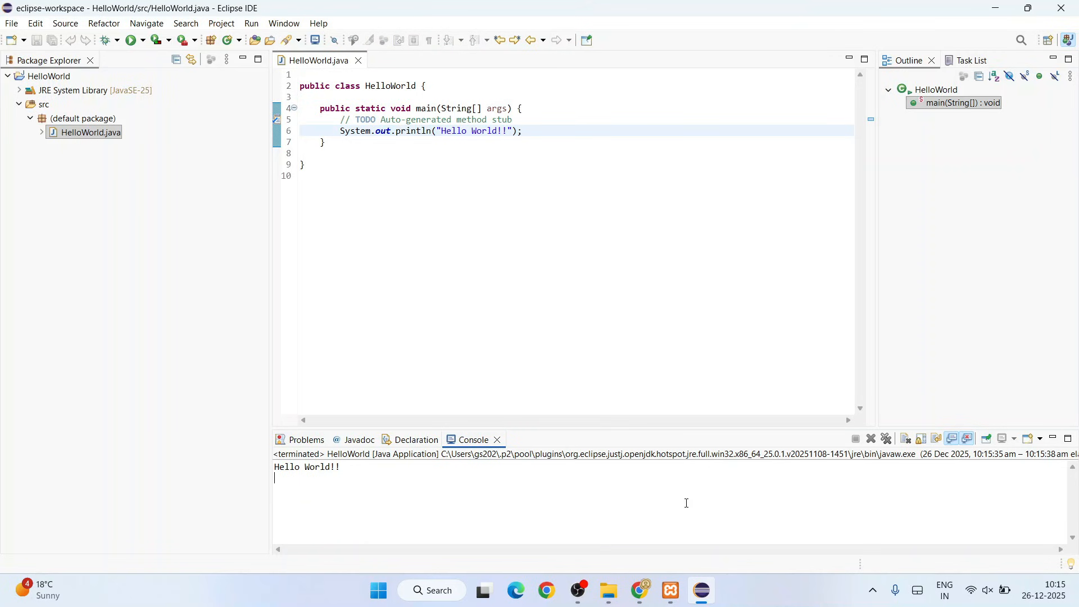
# - Switch to Chrome and look through the videos in the Cool Python Projects playlist on YouTube
pyautogui.click(641, 590)
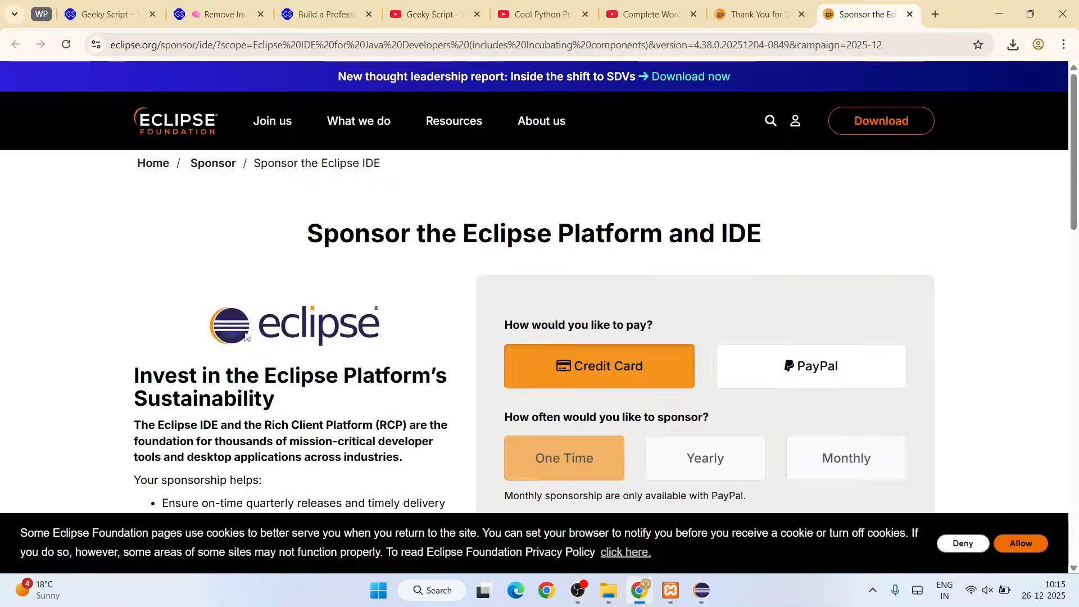
pyautogui.click(702, 591)
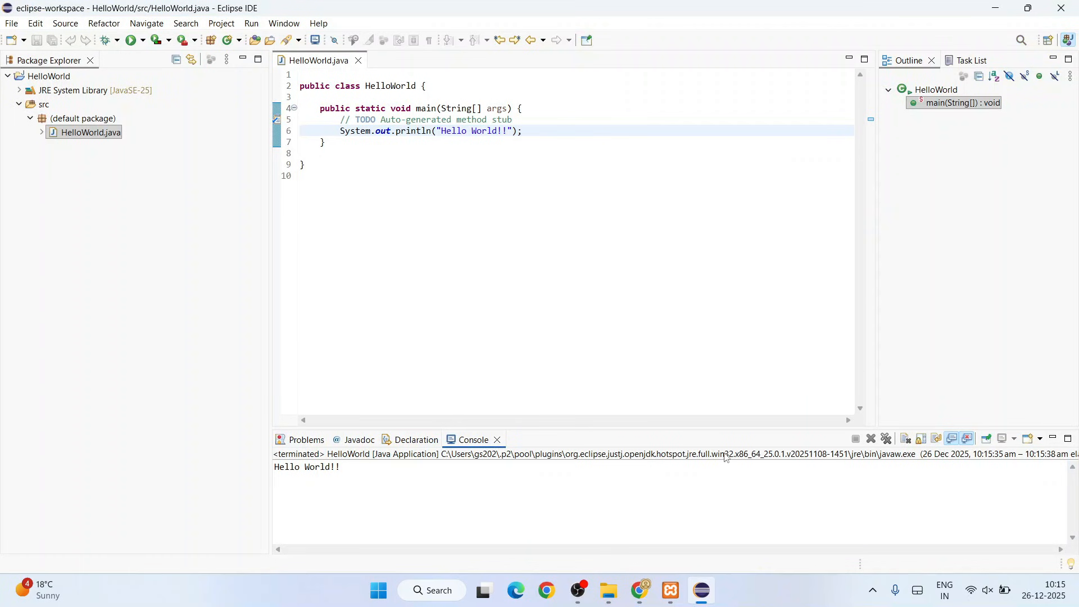
pyautogui.click(638, 591)
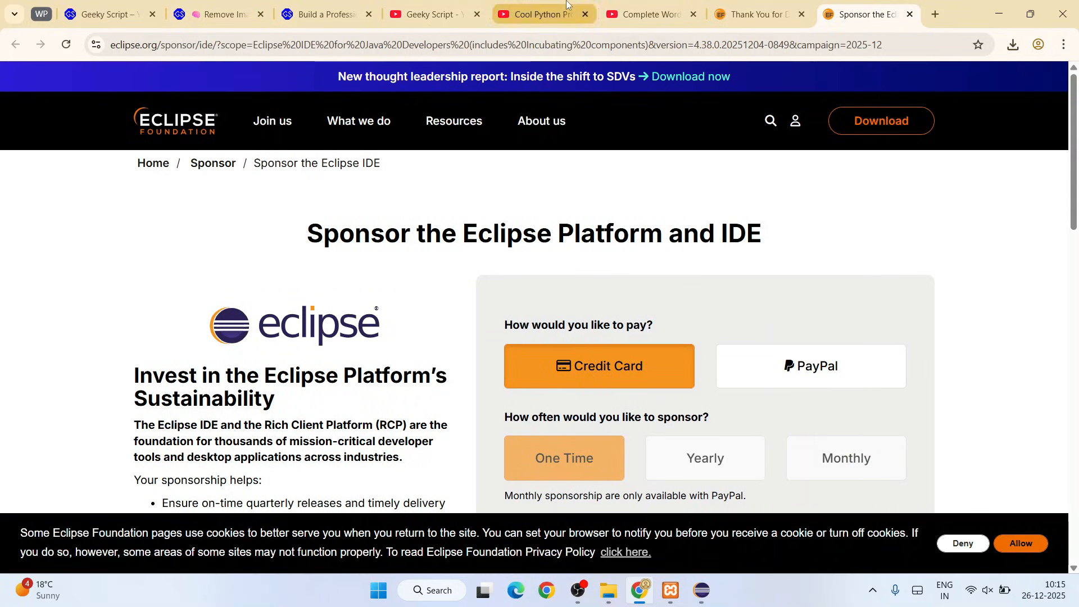
pyautogui.click(537, 14)
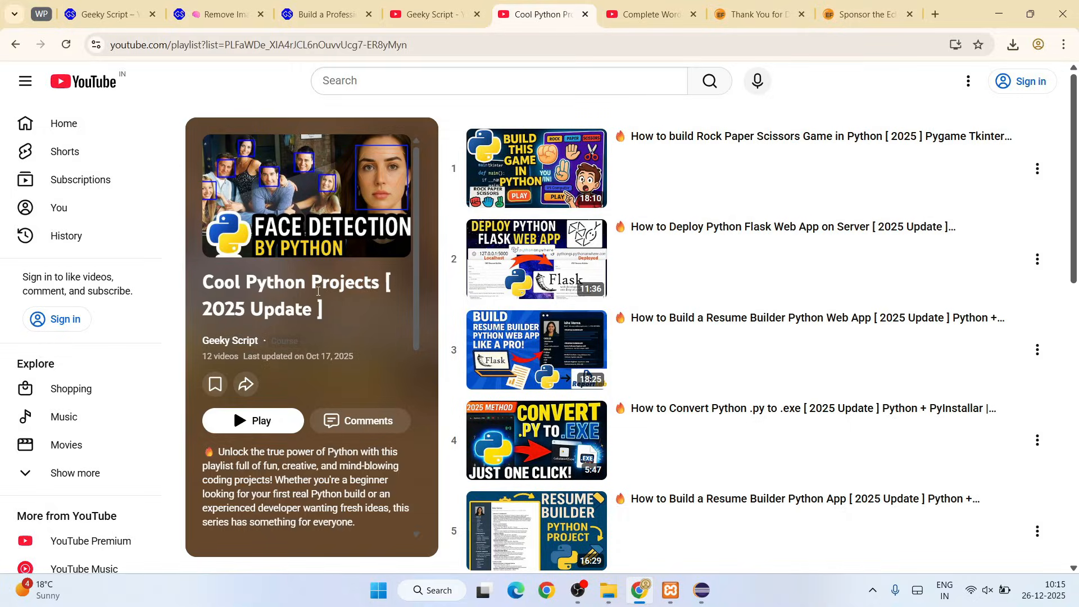
pyautogui.scroll(-7, 868, 163)
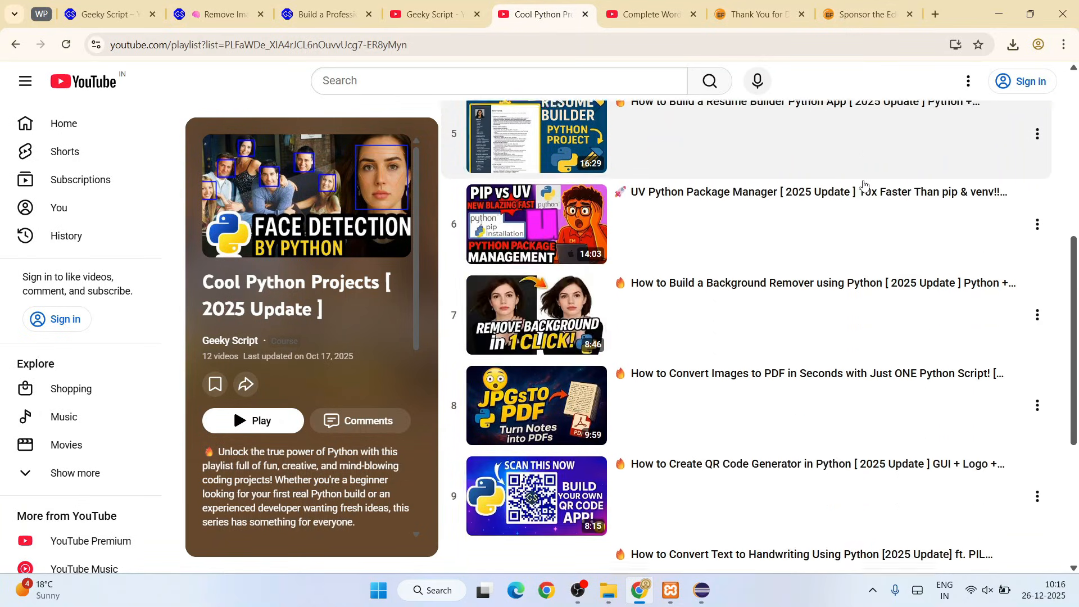
pyautogui.scroll(-9, 862, 180)
pyautogui.scroll(8, 584, 201)
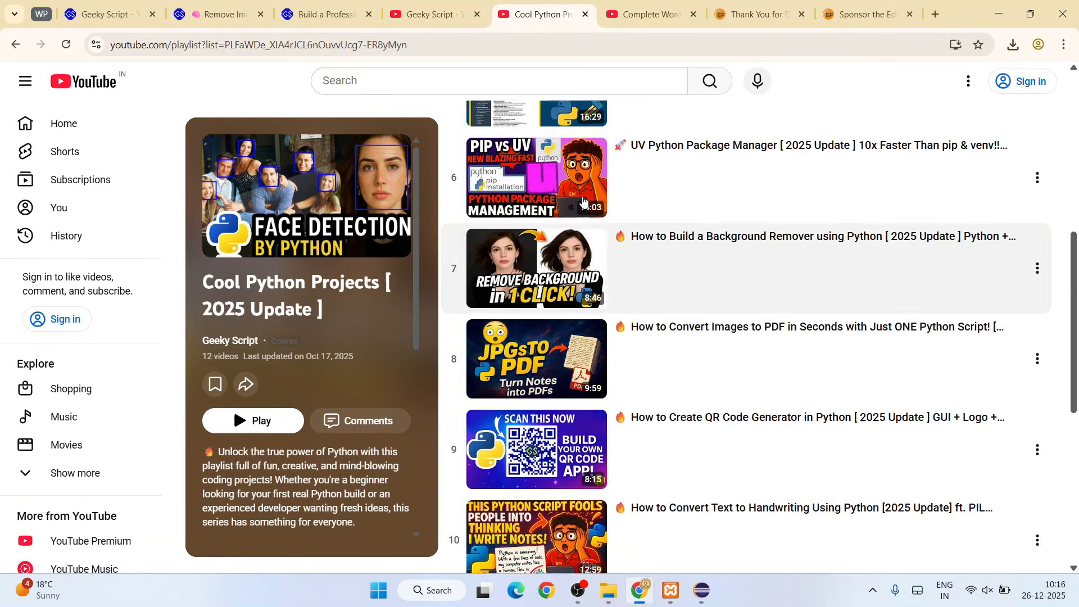
# - Skim the Flask resume builder article on geekyscript.com and look through the Complete WordPress Tutorial playlist on YouTube
pyautogui.click(339, 3)
pyautogui.scroll(-20, 384, 253)
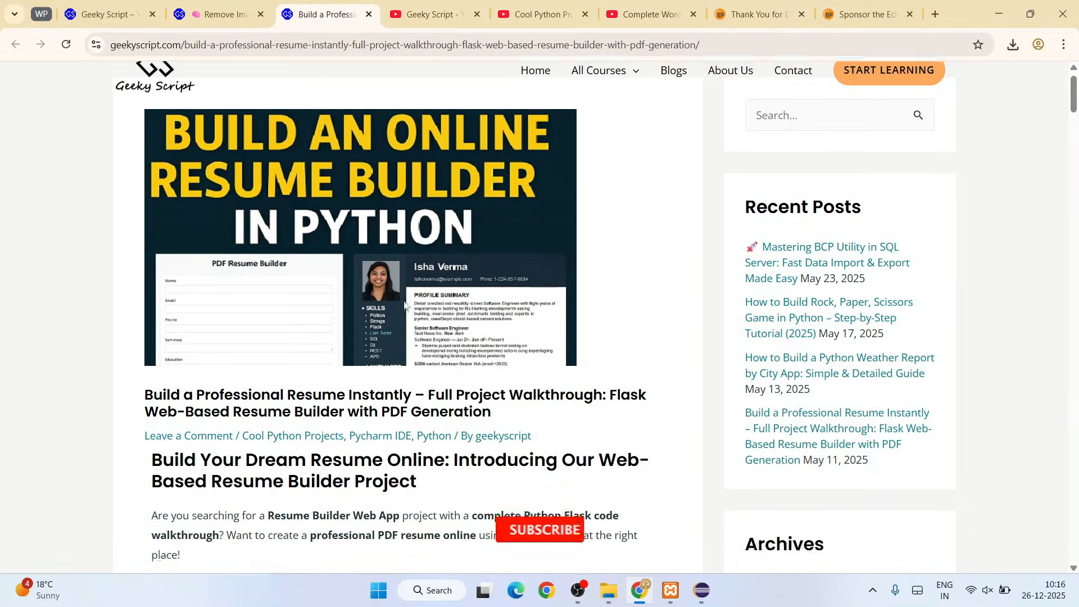
pyautogui.scroll(-20, 404, 305)
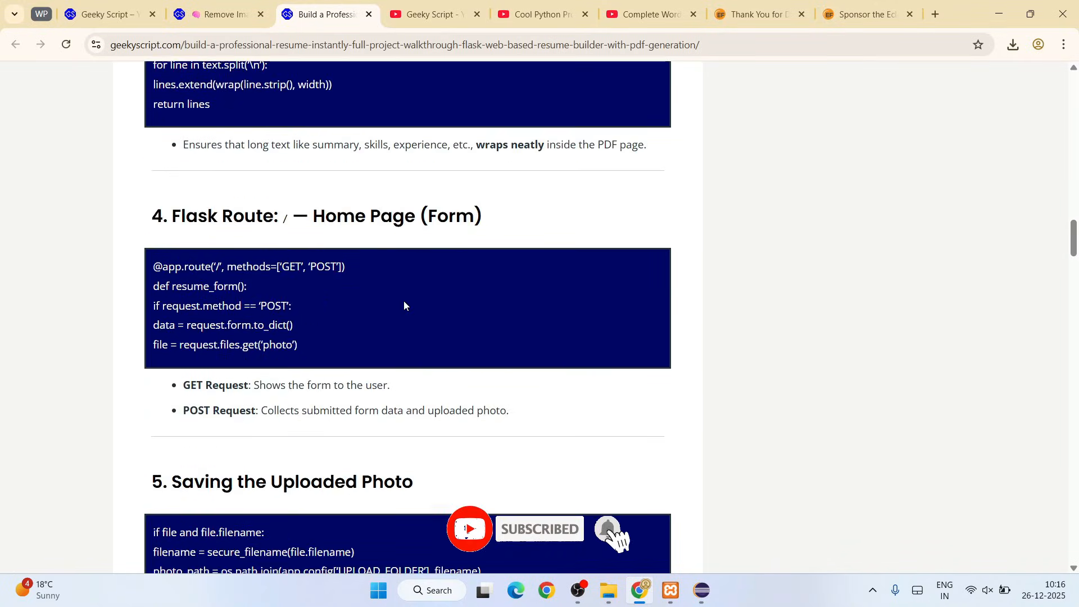
pyautogui.scroll(-16, 304, 281)
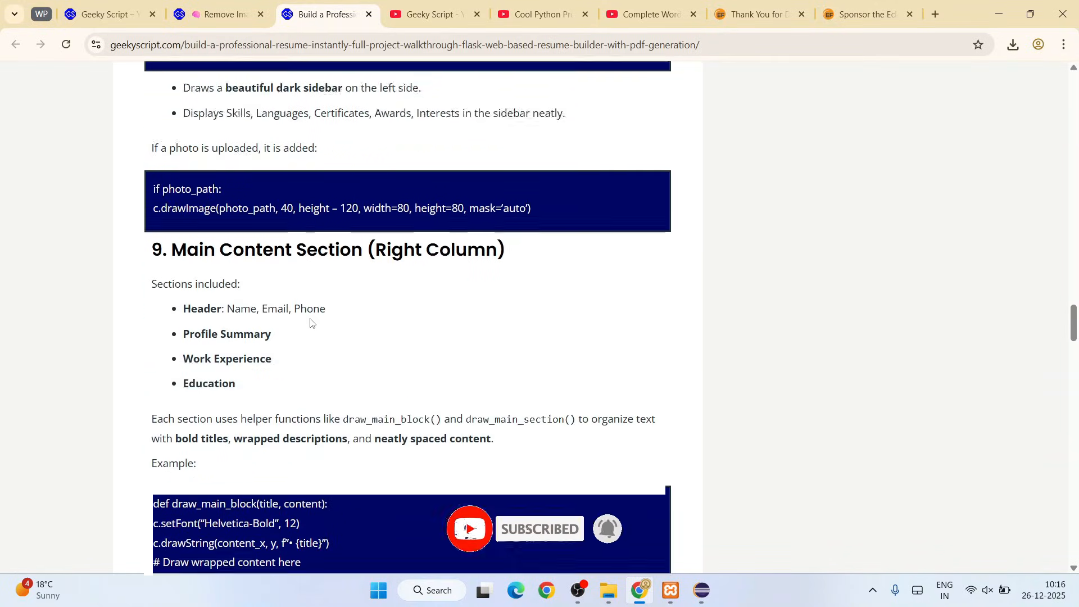
pyautogui.click(636, 15)
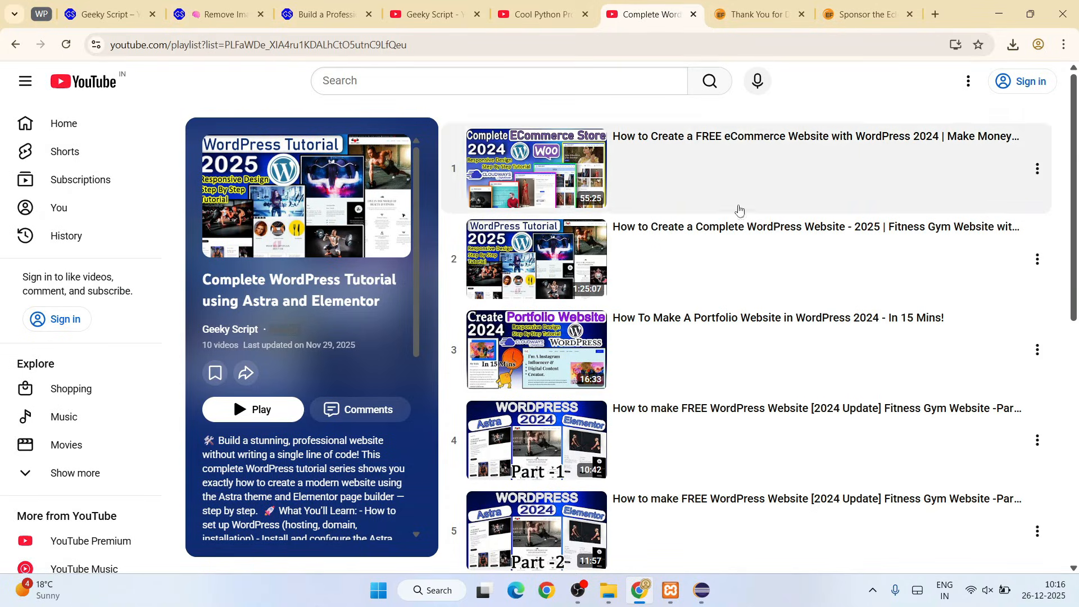
pyautogui.scroll(-9, 740, 213)
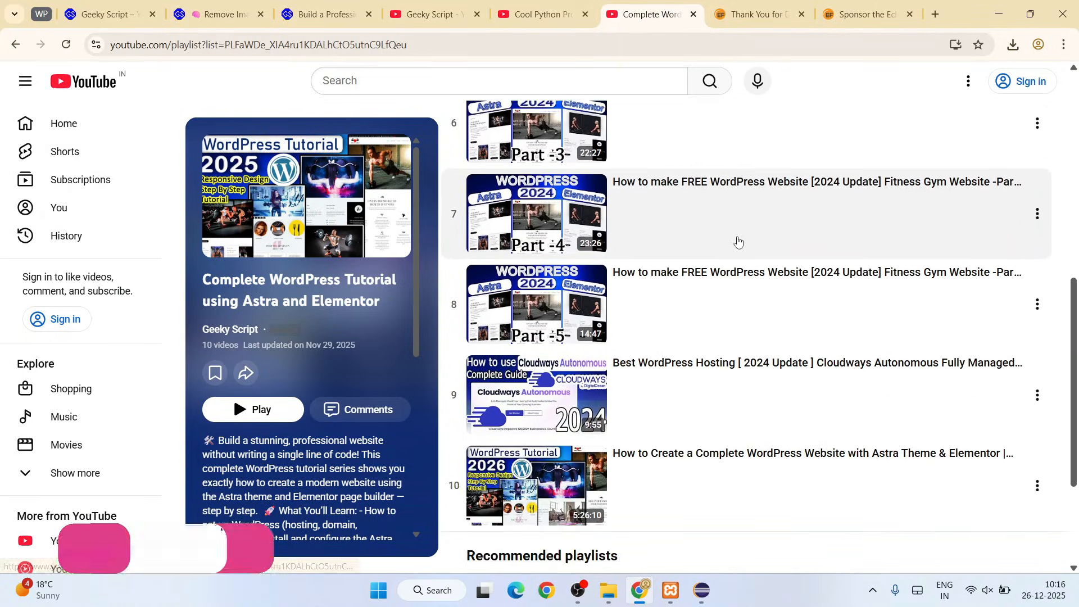
pyautogui.scroll(8, 738, 242)
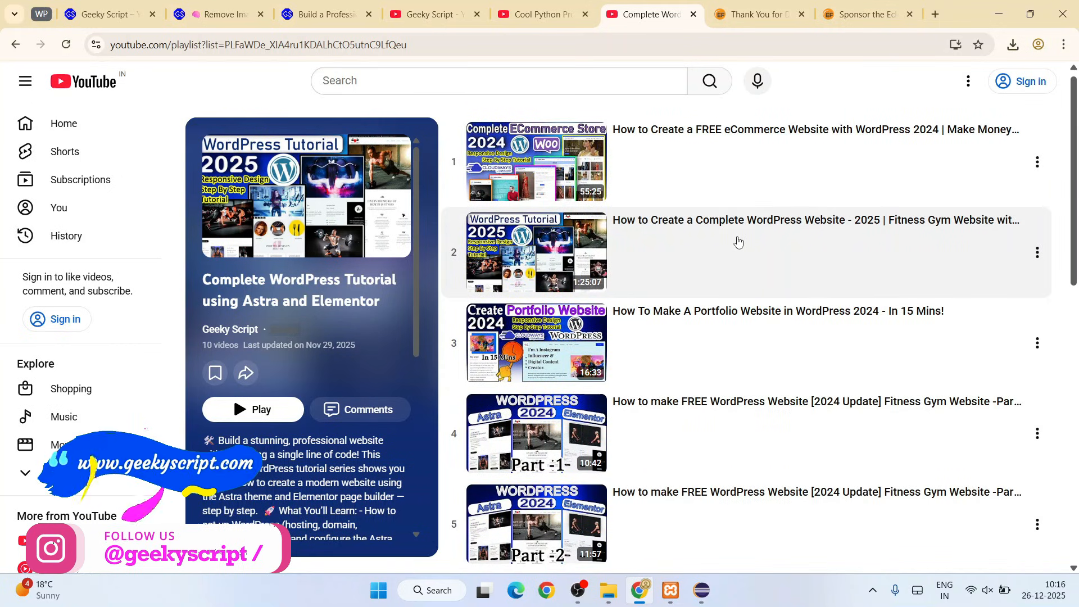